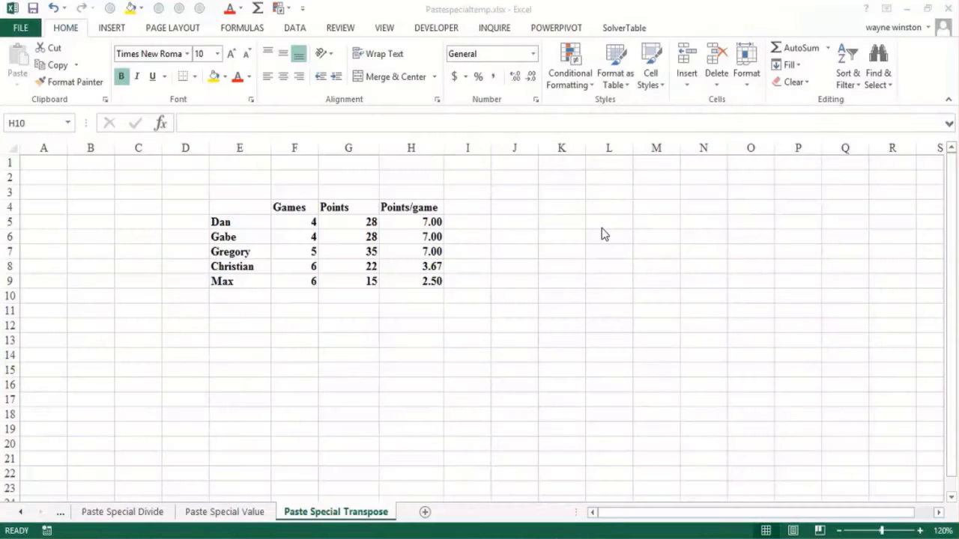
# Step: Enter the file name Pastespecialtemp.xlsx as a label in cell M3
pyautogui.click(609, 196)
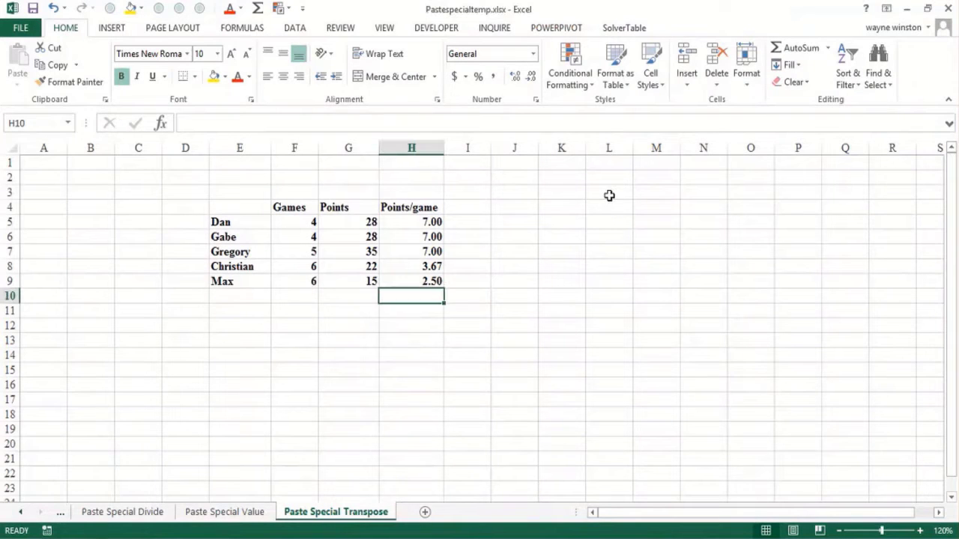
pyautogui.moveTo(627, 200); pyautogui.dragTo(642, 202)
pyautogui.click(648, 197)
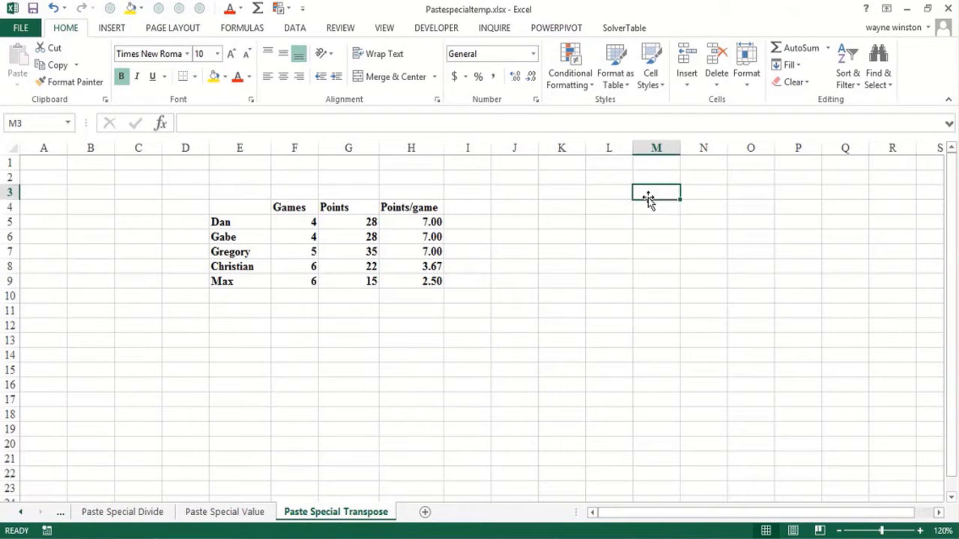
pyautogui.write('{astesp')
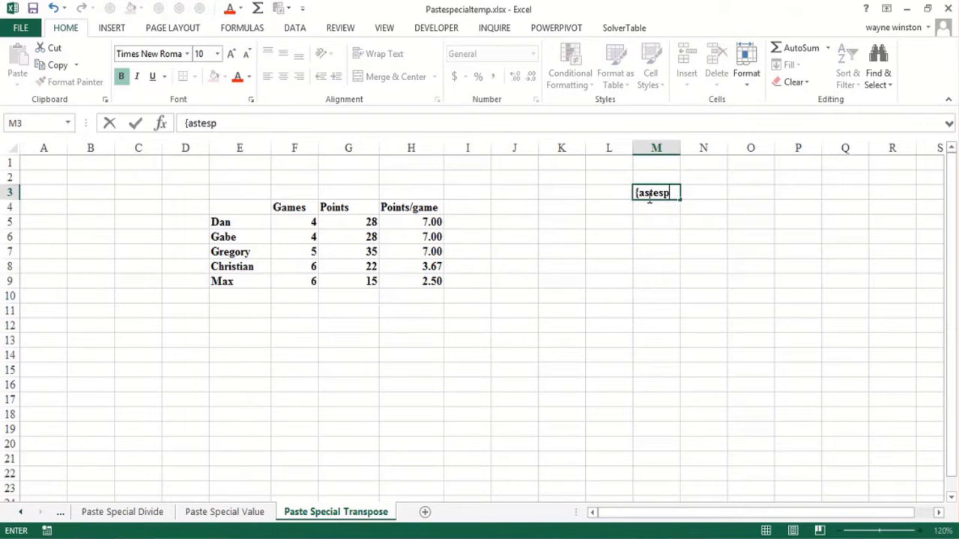
pyautogui.press('BackSpace')
pyautogui.press('BackSpace')
pyautogui.press('BackSpace')
pyautogui.press('BackSpace')
pyautogui.press('BackSpace')
pyautogui.press('BackSpace')
pyautogui.write('Past')
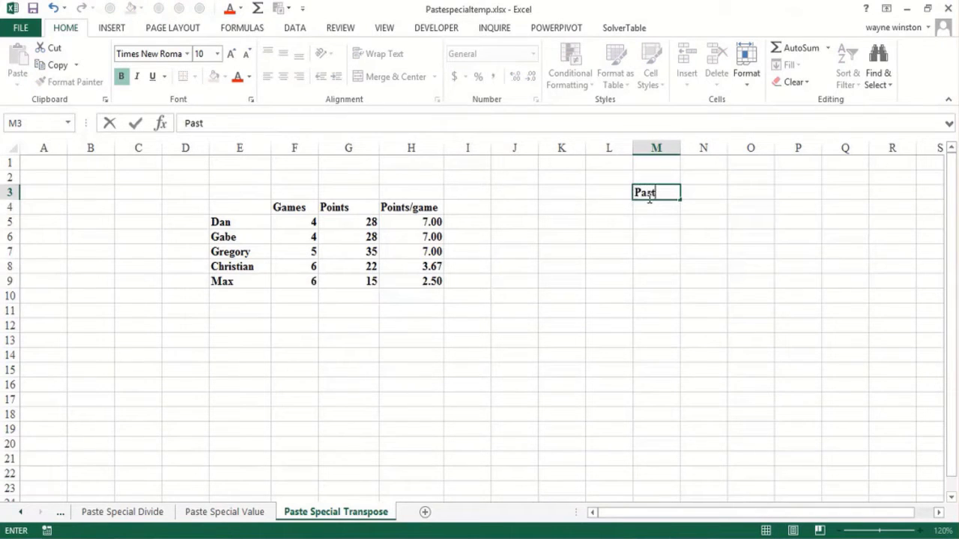
pyautogui.write('especialtemp.xlsx')
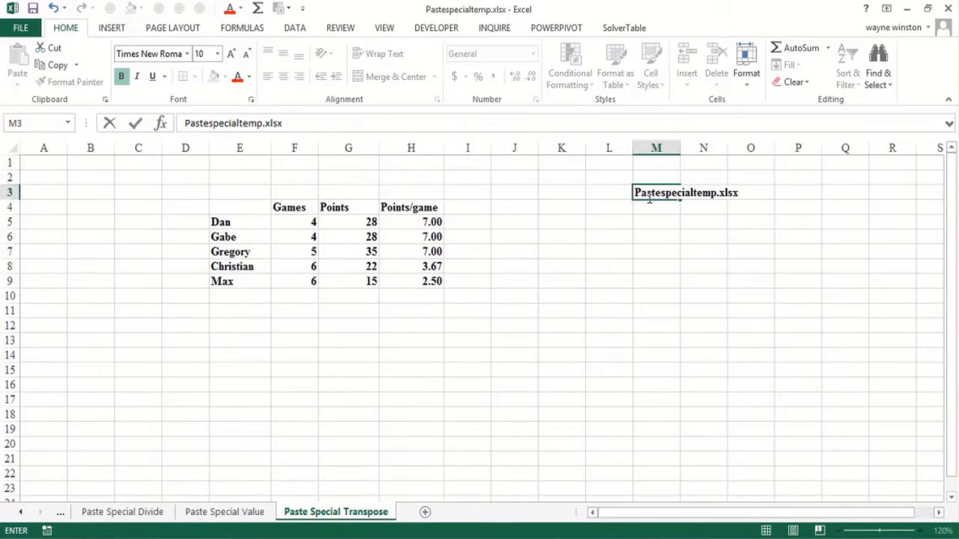
pyautogui.press('Return')
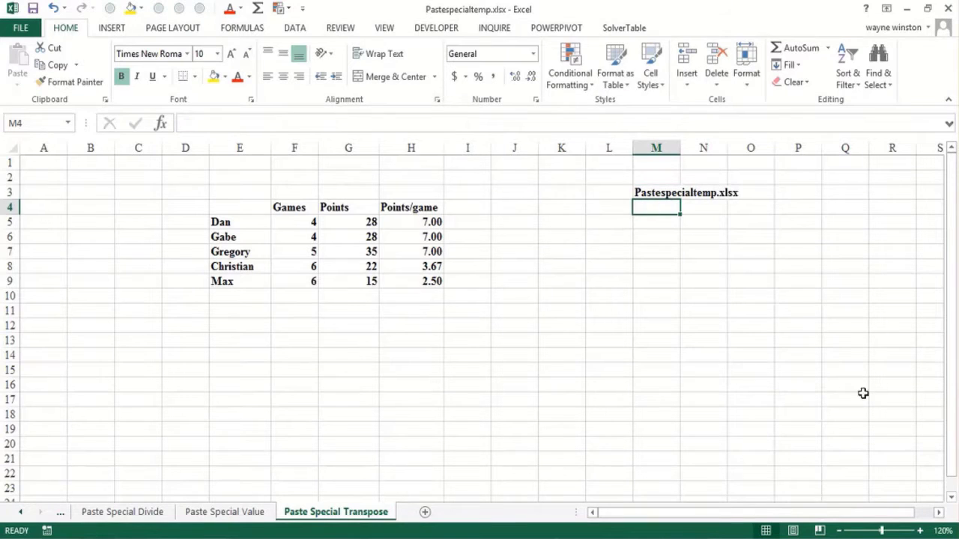
# Step: Enter a vertical list of six first names in cells L9 through L14
pyautogui.click(597, 282)
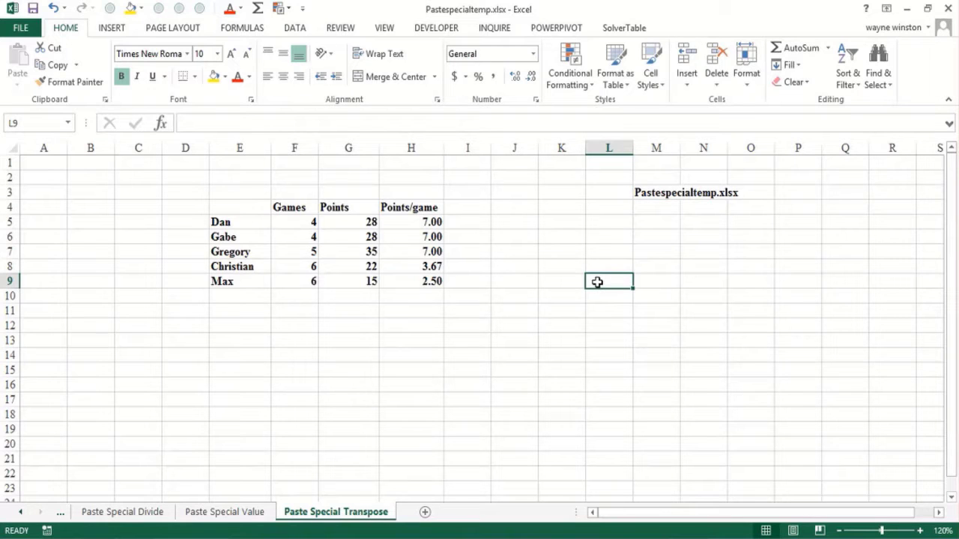
pyautogui.write('Seren')
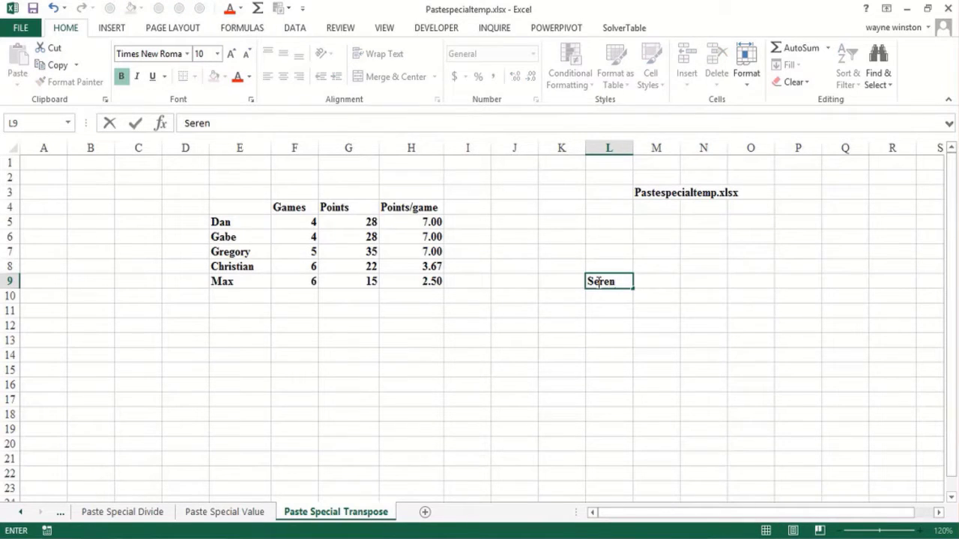
pyautogui.write('a')
pyautogui.press('Return')
pyautogui.write('Blair')
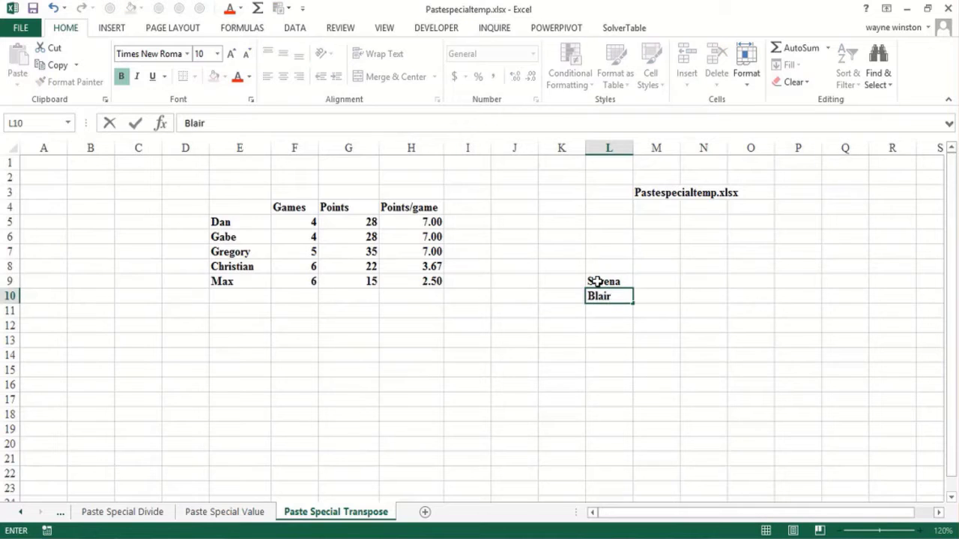
pyautogui.press('Return')
pyautogui.write('Jenny')
pyautogui.press('Return')
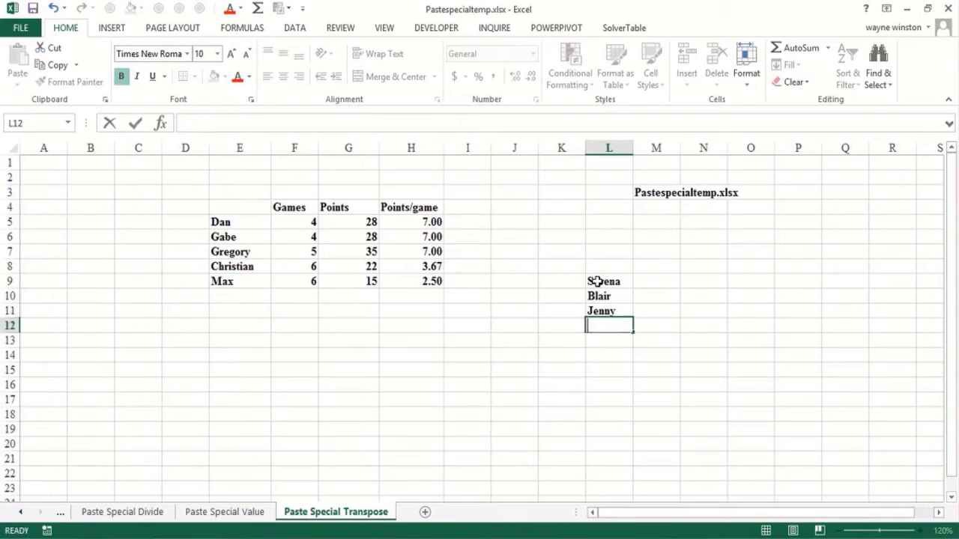
pyautogui.write('Eric')
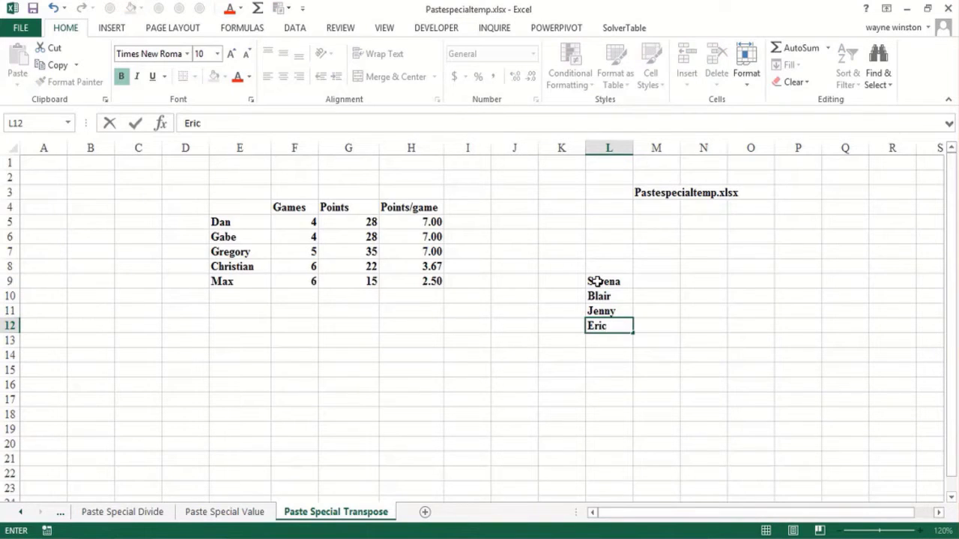
pyautogui.press('Return')
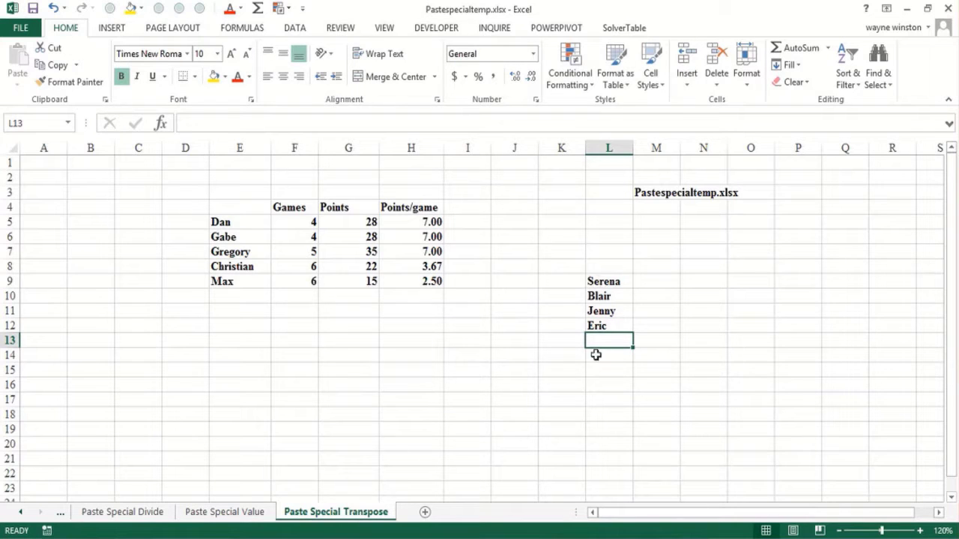
pyautogui.write('D')
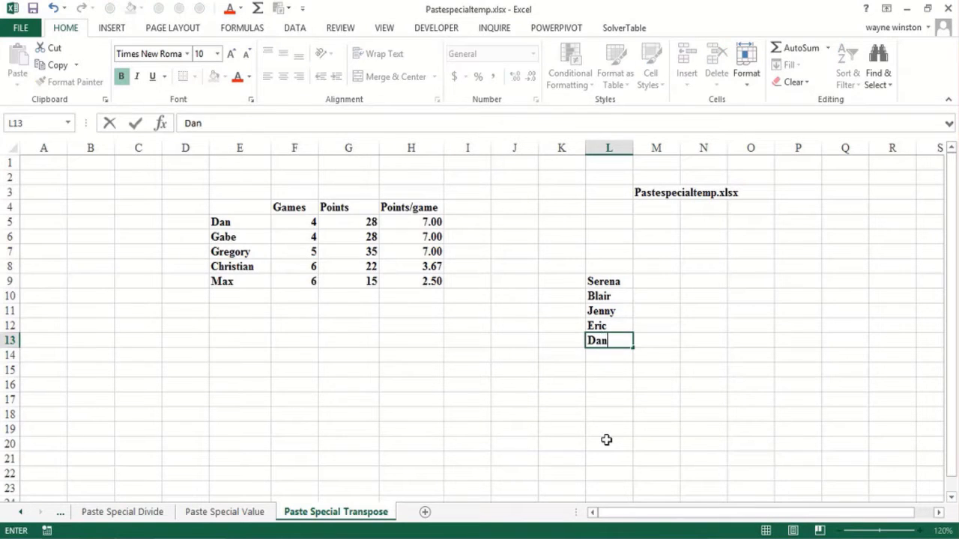
pyautogui.write('an')
pyautogui.press('Return')
pyautogui.write('Chuck')
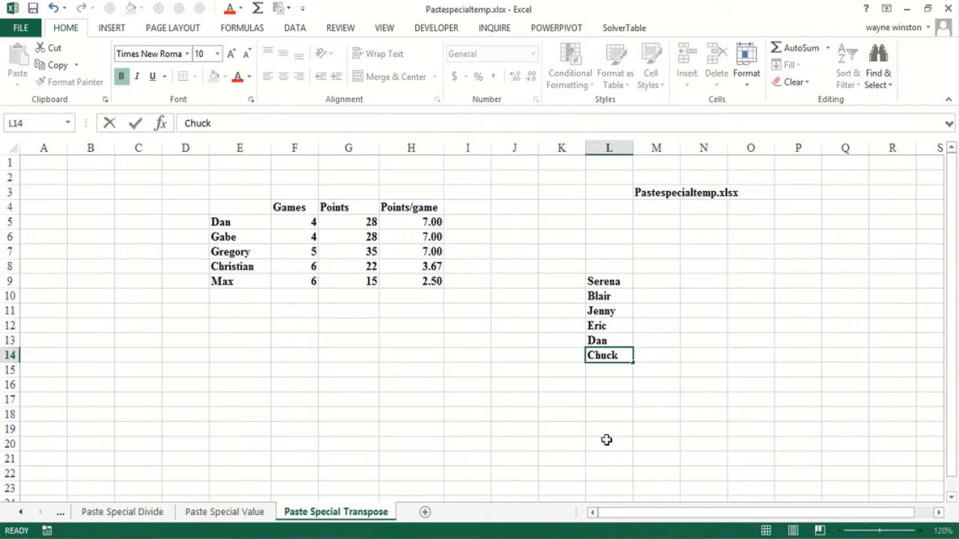
pyautogui.press('Return')
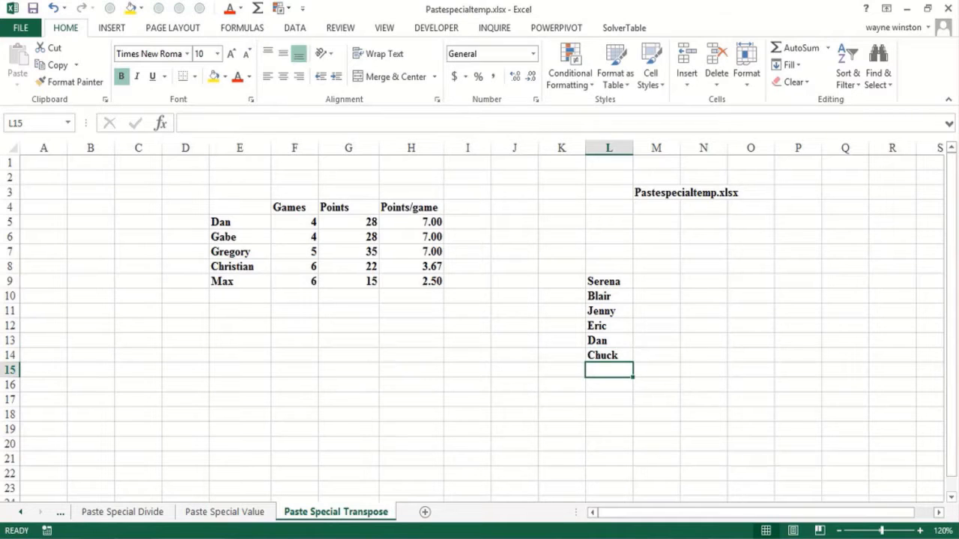
pyautogui.click(915, 530)
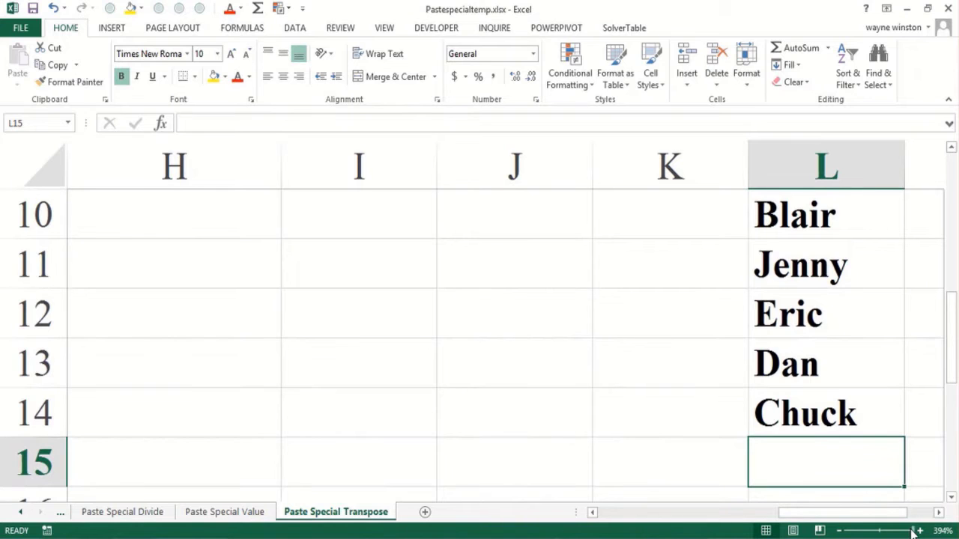
pyautogui.moveTo(912, 532); pyautogui.dragTo(884, 533)
pyautogui.click(694, 315)
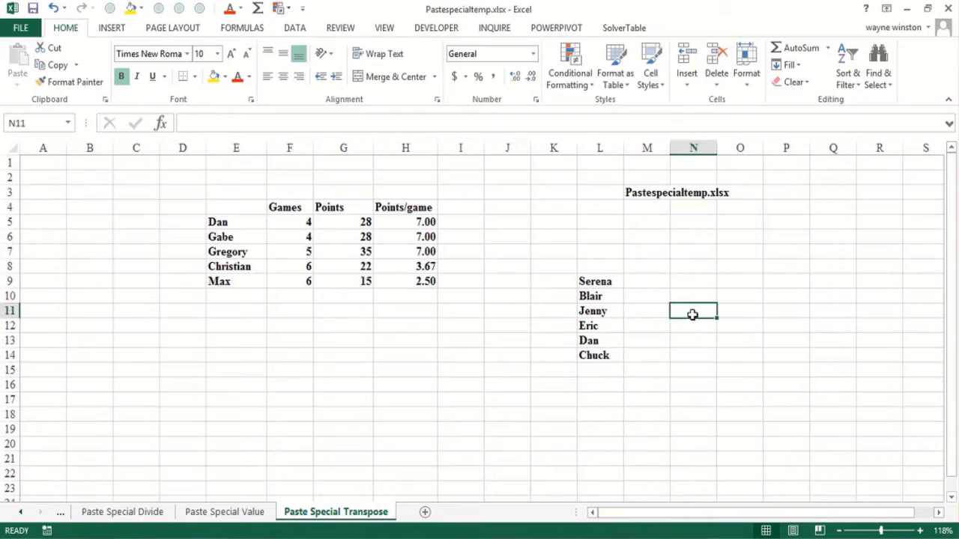
# Step: Copy the names in L9:L14 and paste them transposed as a row starting at O9, then clear the copy selection
pyautogui.moveTo(591, 281); pyautogui.dragTo(599, 351)
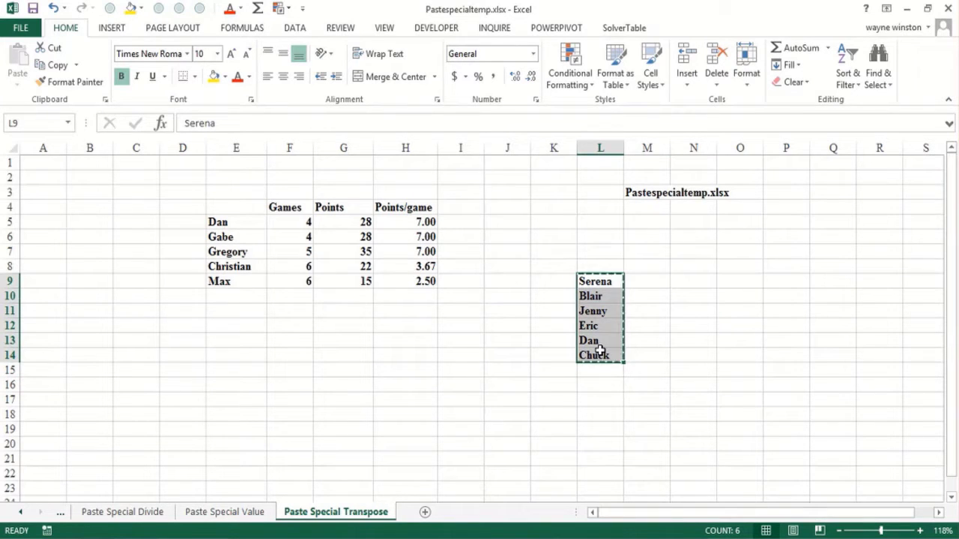
pyautogui.hotkey('ctrl', 'c')
pyautogui.click(749, 281)
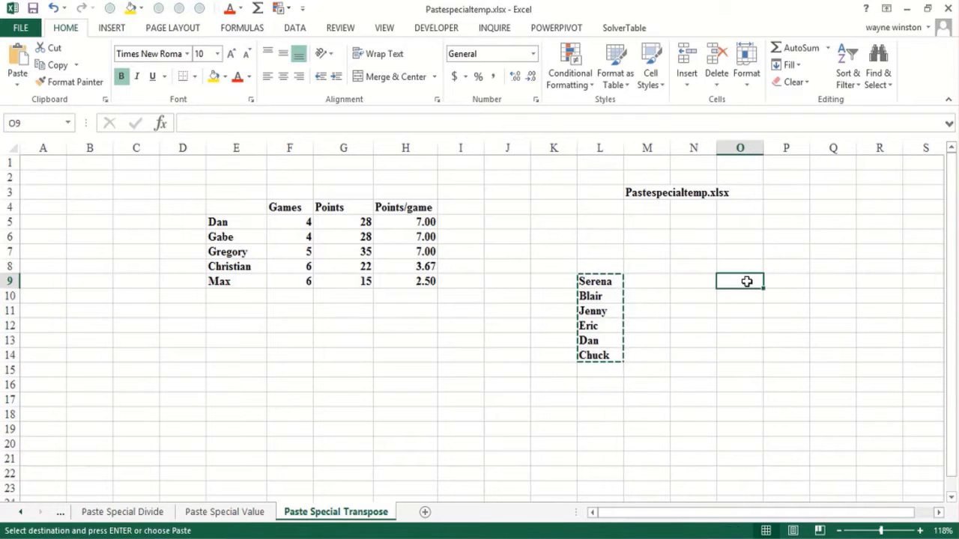
pyautogui.rightClick(747, 285)
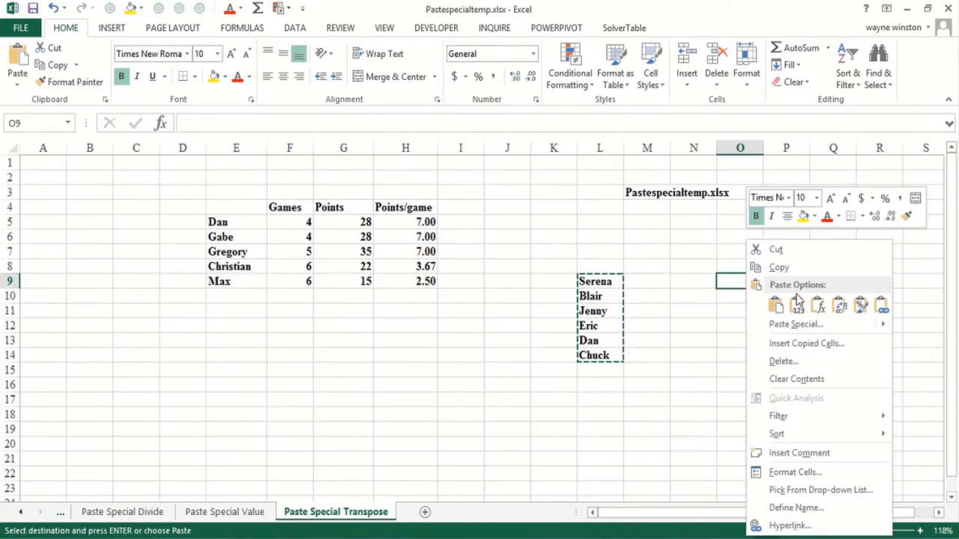
pyautogui.click(839, 306)
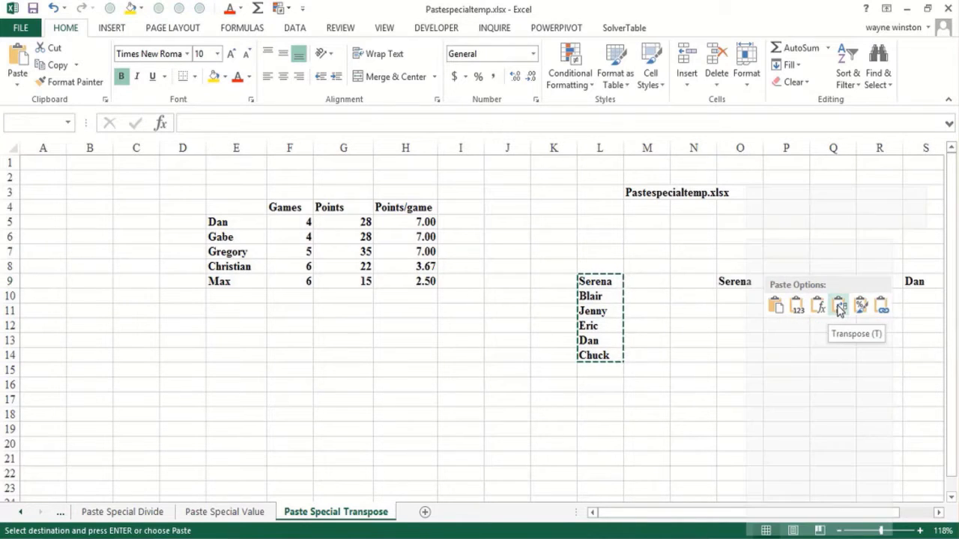
pyautogui.click(839, 307)
pyautogui.click(770, 353)
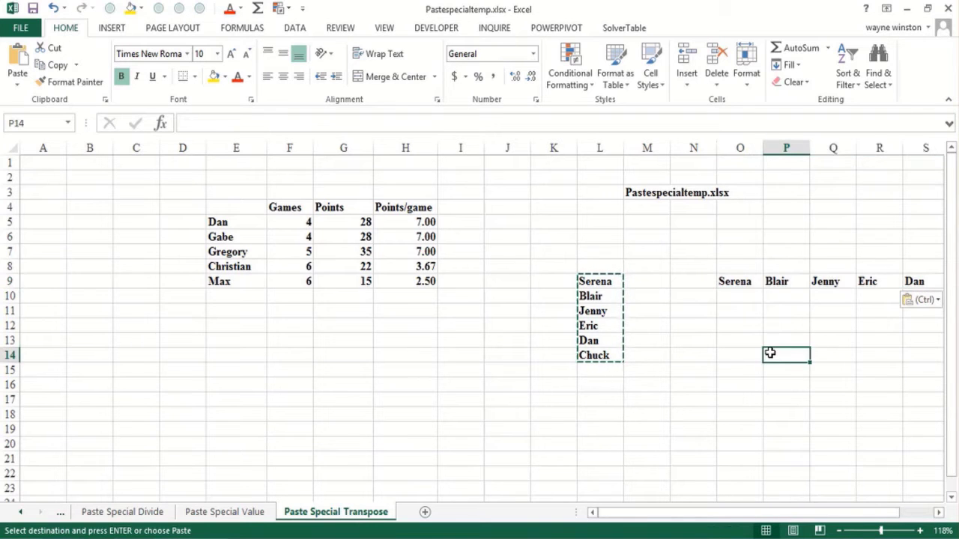
pyautogui.press('Right')
pyautogui.press('Right')
pyautogui.press('Right')
pyautogui.press('Right')
pyautogui.press('Escape')
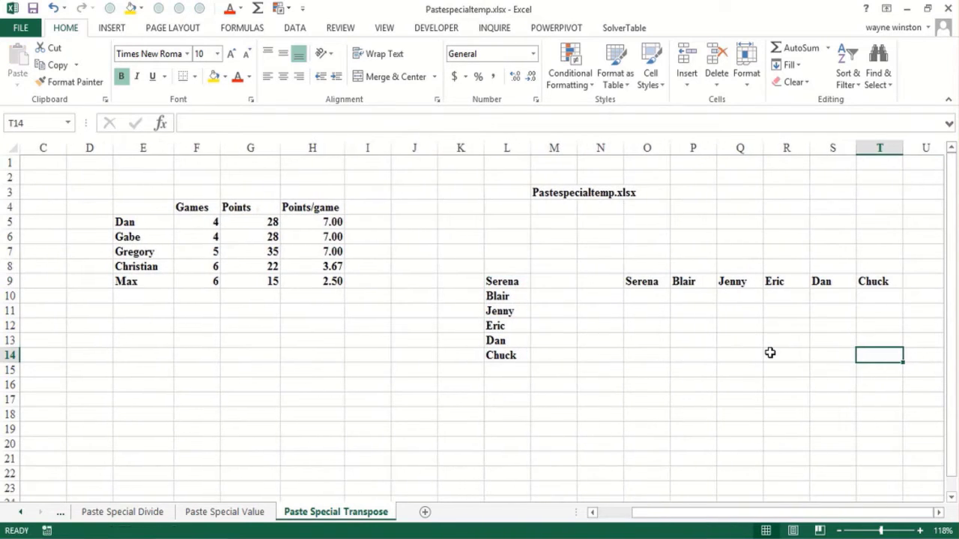
pyautogui.press('Left')
# Step: Copy L9:L14 again and use Paste Special with the Transpose option to place the names in a row starting at O14
pyautogui.moveTo(502, 281); pyautogui.dragTo(506, 358)
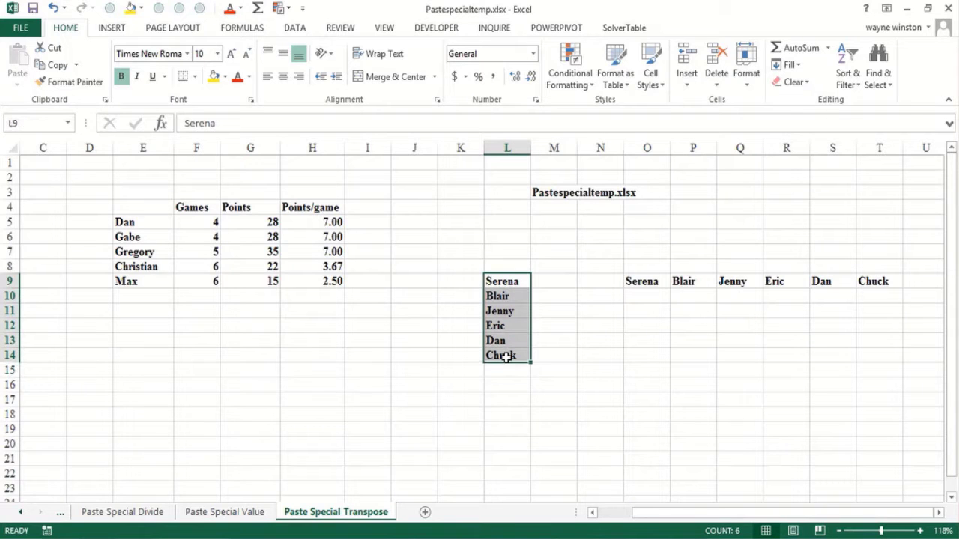
pyautogui.hotkey('ctrl', 'c')
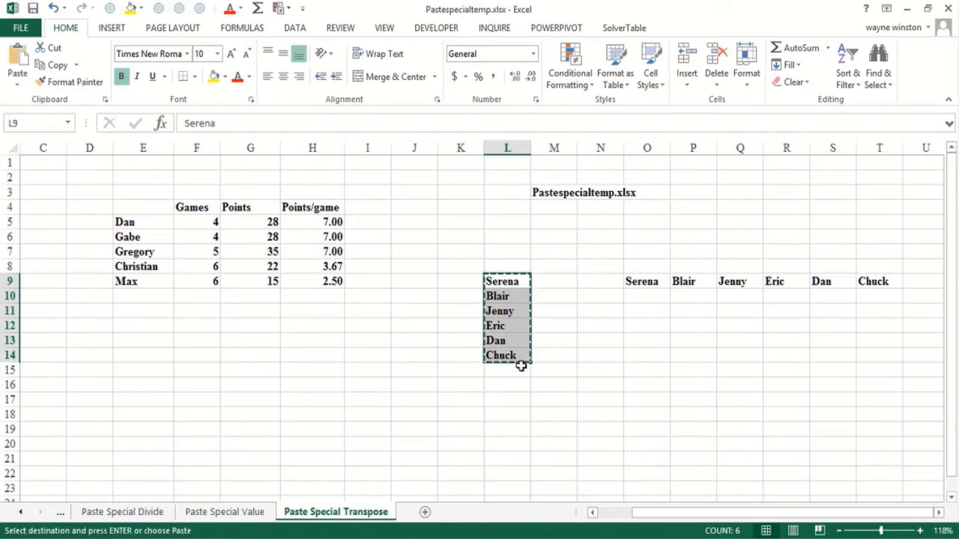
pyautogui.click(650, 356)
pyautogui.rightClick(650, 356)
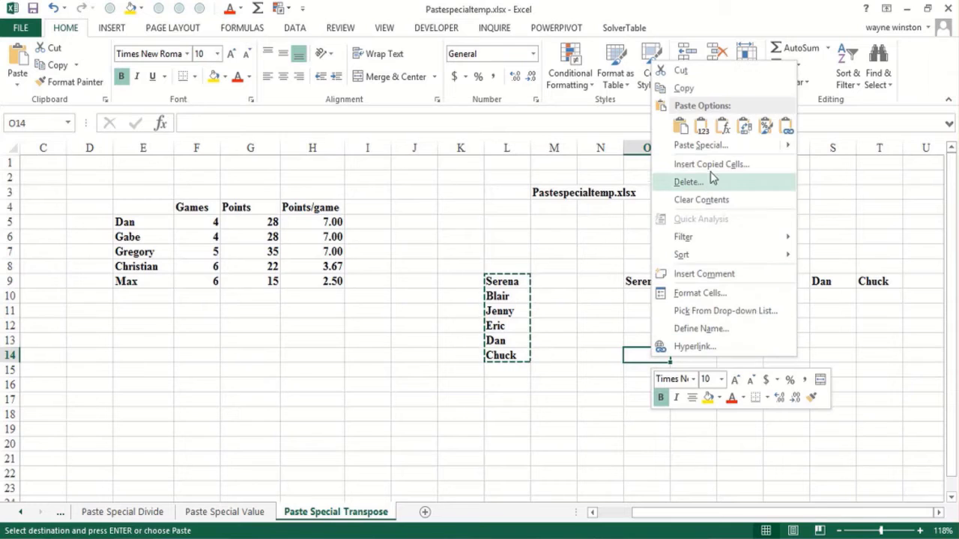
pyautogui.click(716, 149)
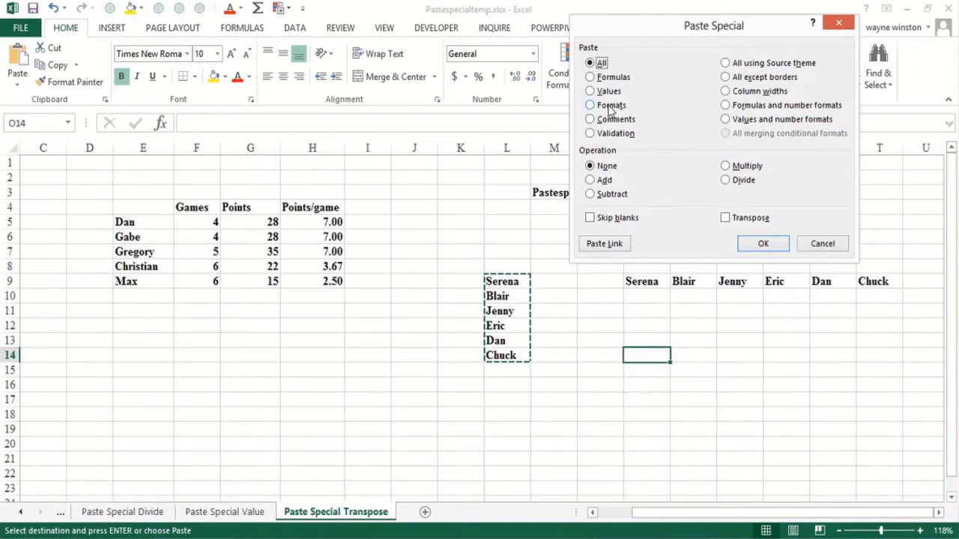
pyautogui.click(725, 218)
pyautogui.click(762, 243)
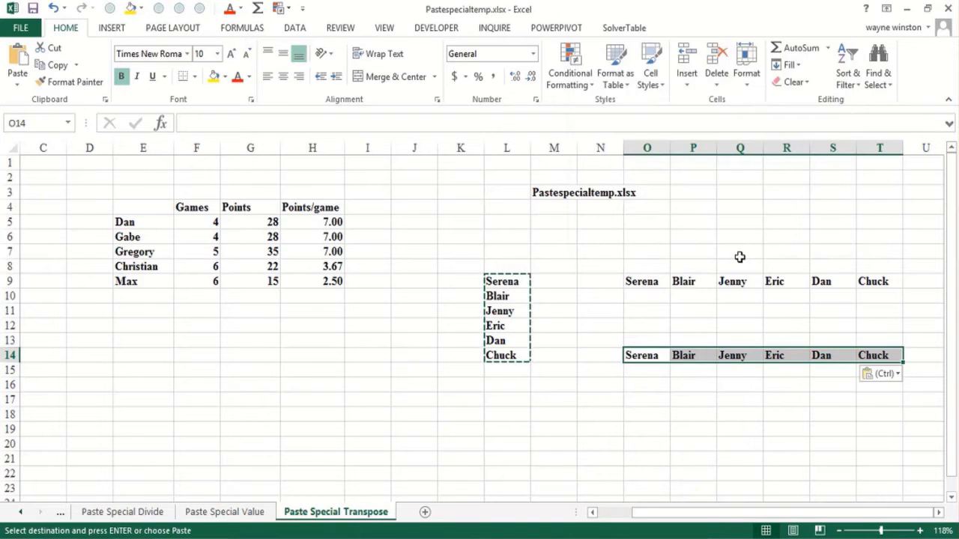
pyautogui.click(552, 398)
pyautogui.press('Escape')
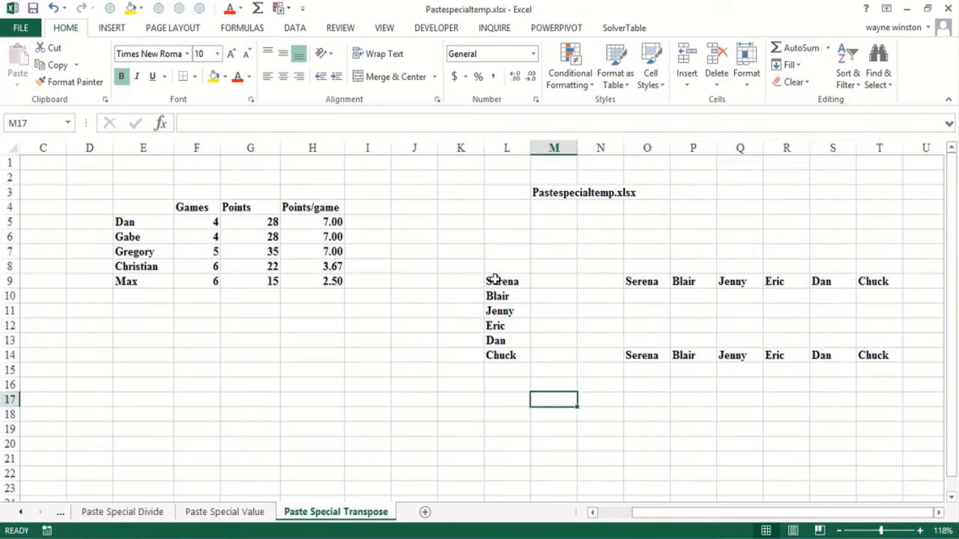
# Step: Replace the first name in L9 with Tom Brady and check the matching transposed entry in O9
pyautogui.click(498, 283)
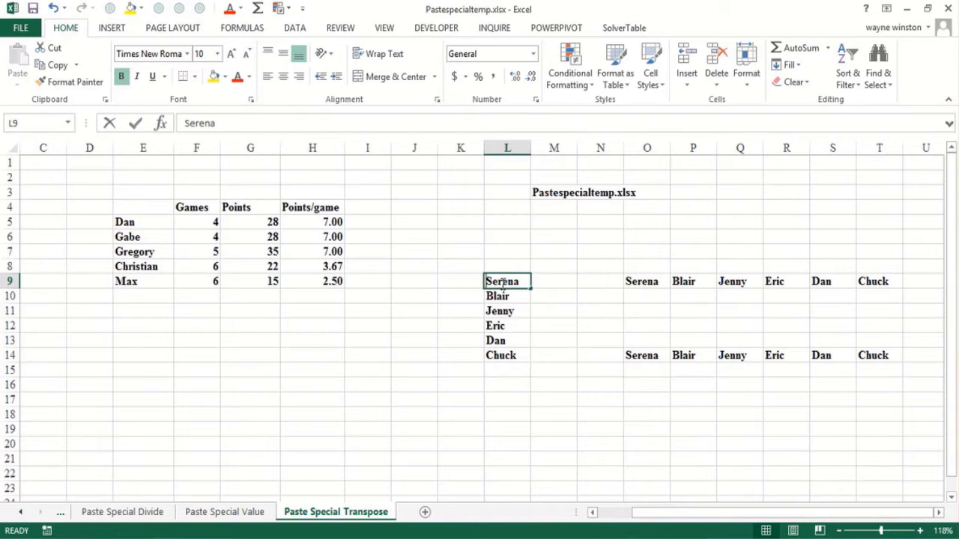
pyautogui.write('Tom Bra')
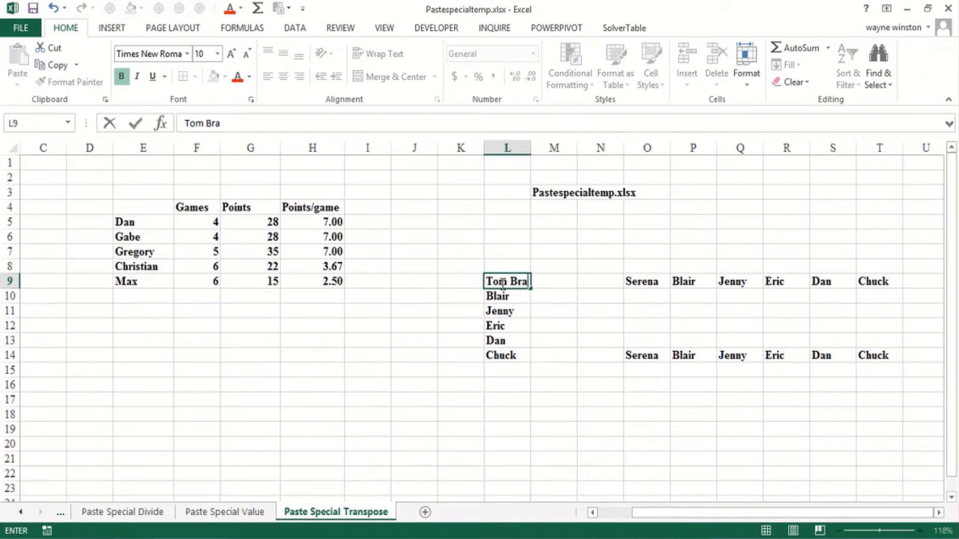
pyautogui.write('dy')
pyautogui.press('Return')
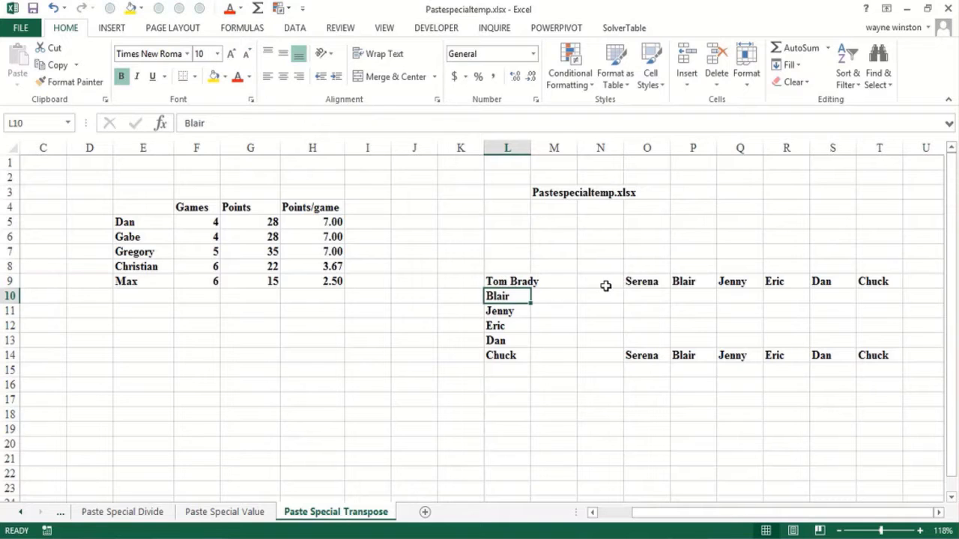
pyautogui.click(644, 283)
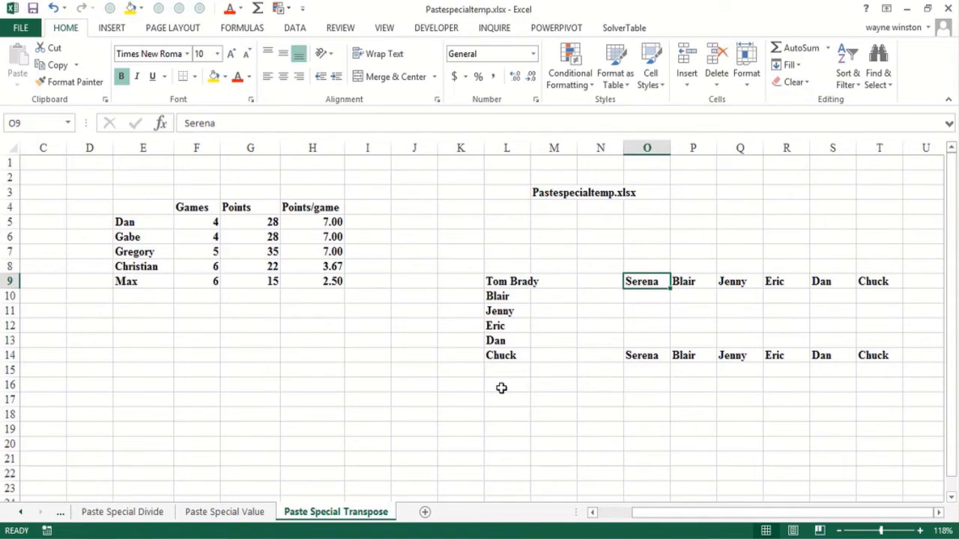
pyautogui.click(397, 384)
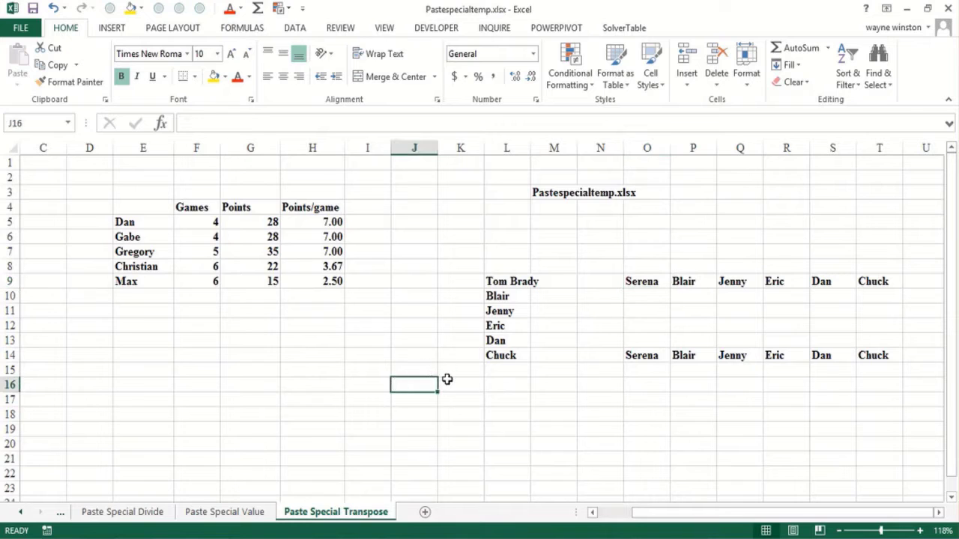
pyautogui.click(516, 283)
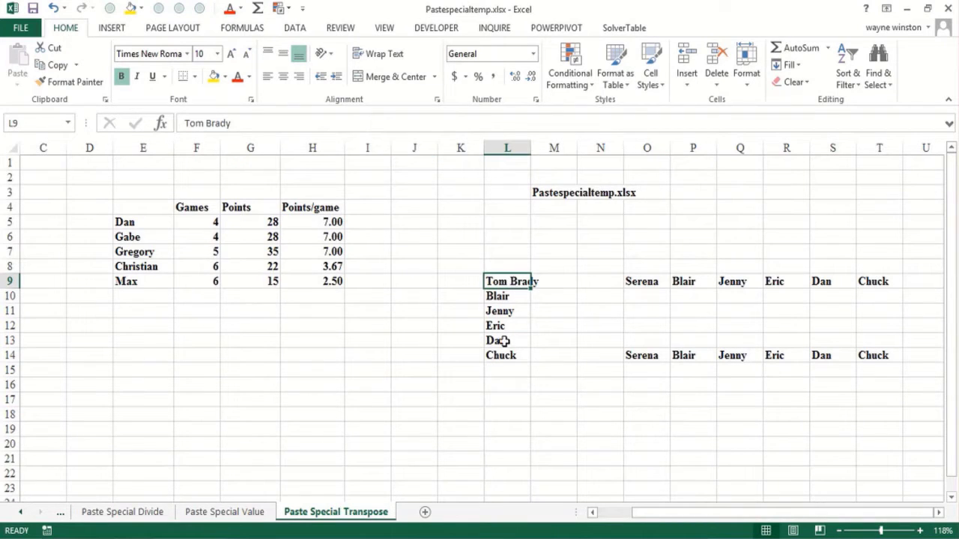
pyautogui.click(509, 413)
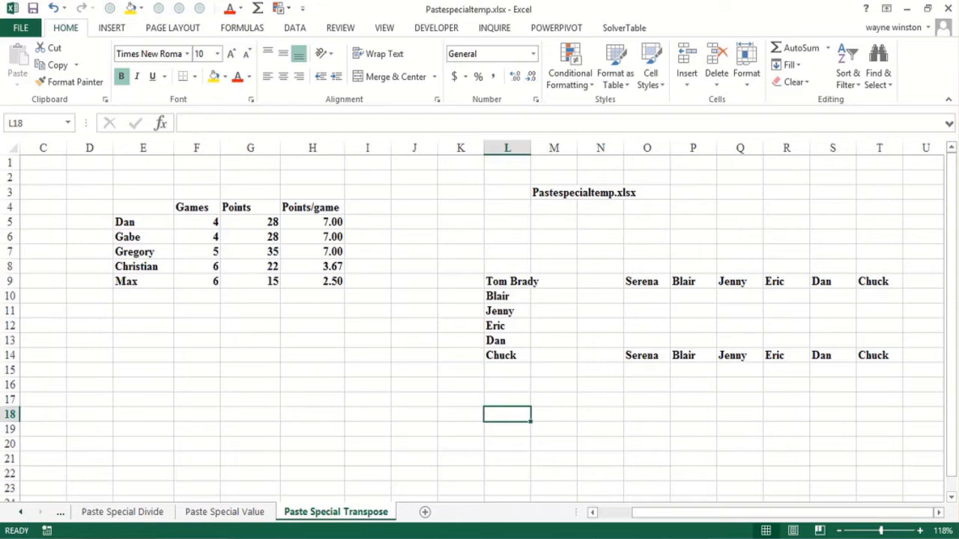
pyautogui.click(238, 514)
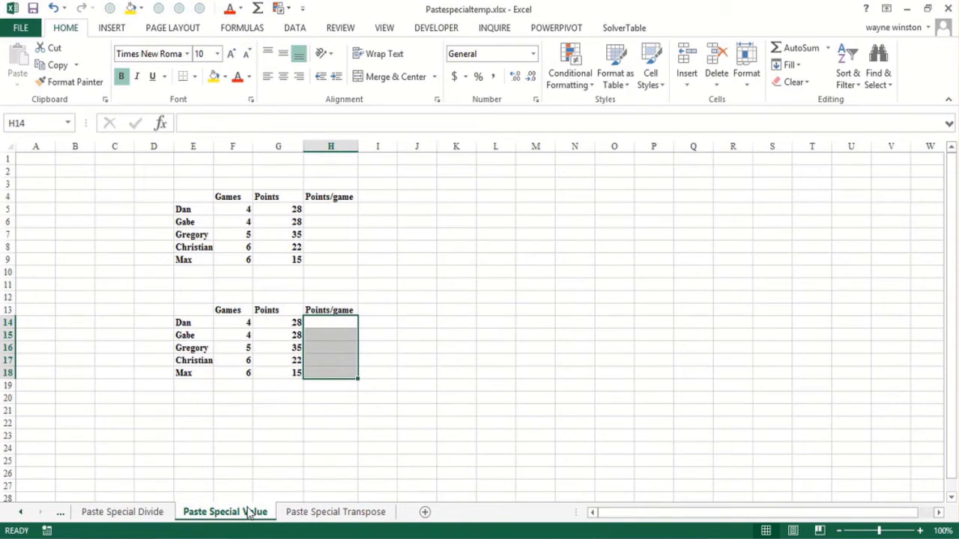
pyautogui.click(160, 514)
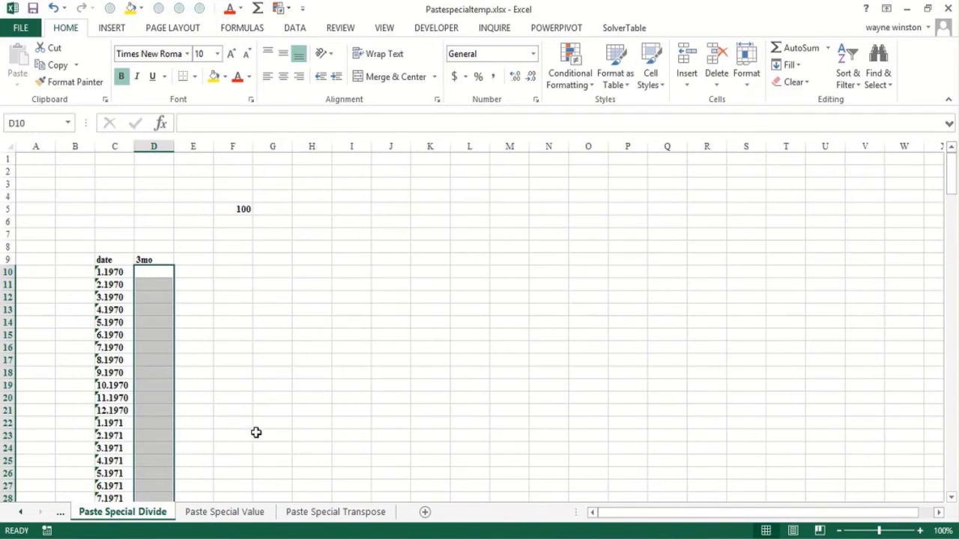
pyautogui.click(336, 513)
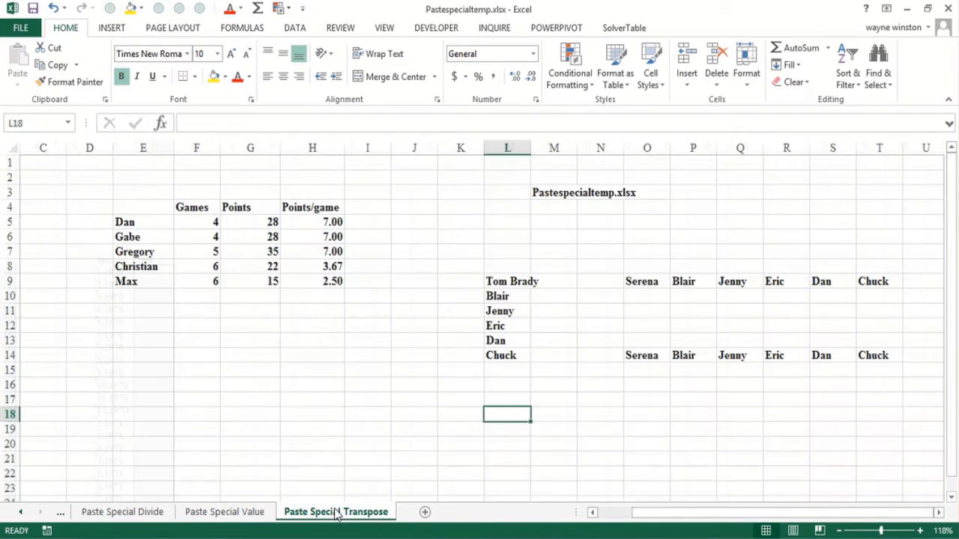
# Step: Enter the column headers Hours in H15 and wage in I15
pyautogui.click(303, 372)
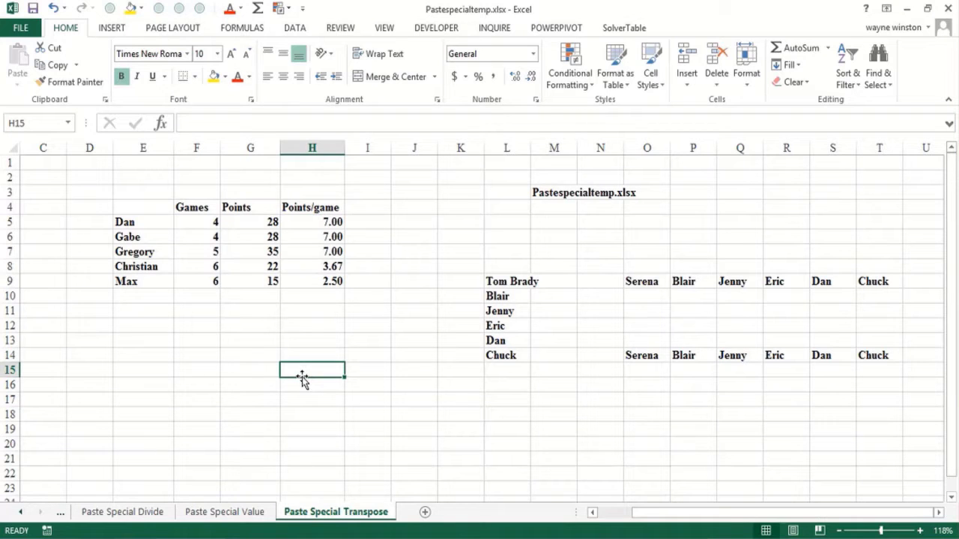
pyautogui.write('Hours')
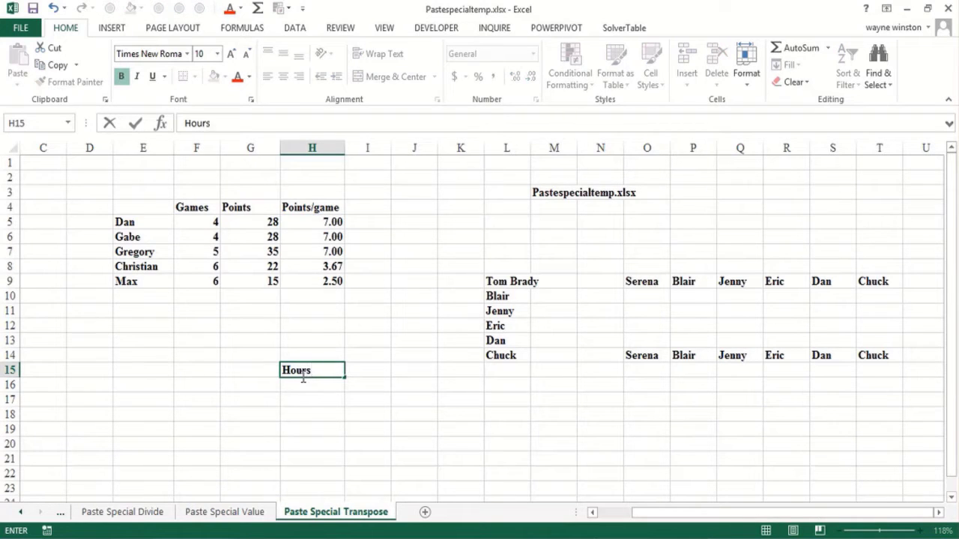
pyautogui.press('Tab')
pyautogui.write('w')
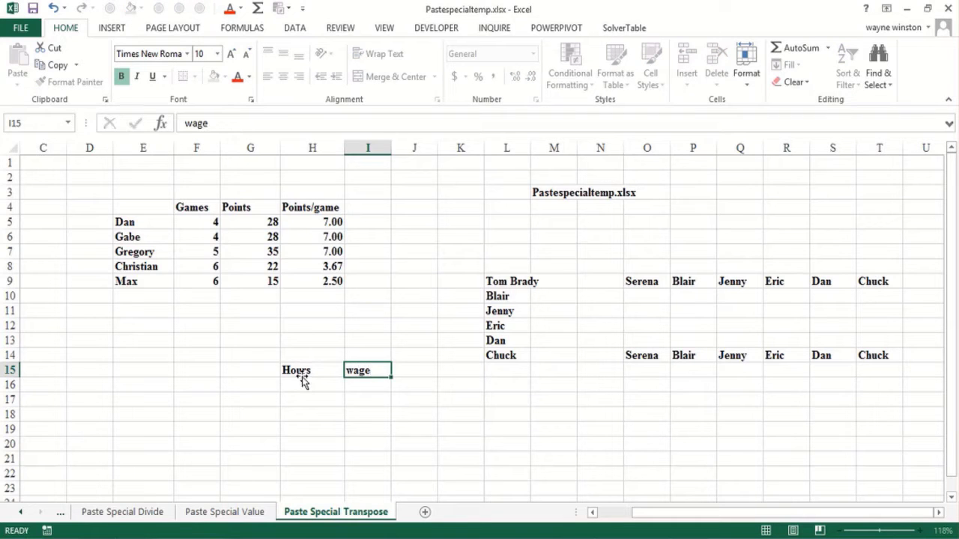
pyautogui.press('Return')
# Step: Fill H16:I18 with hours 5, 3 and 4 and the matching wages 12, 15 and 10
pyautogui.write('5')
pyautogui.press('Tab')
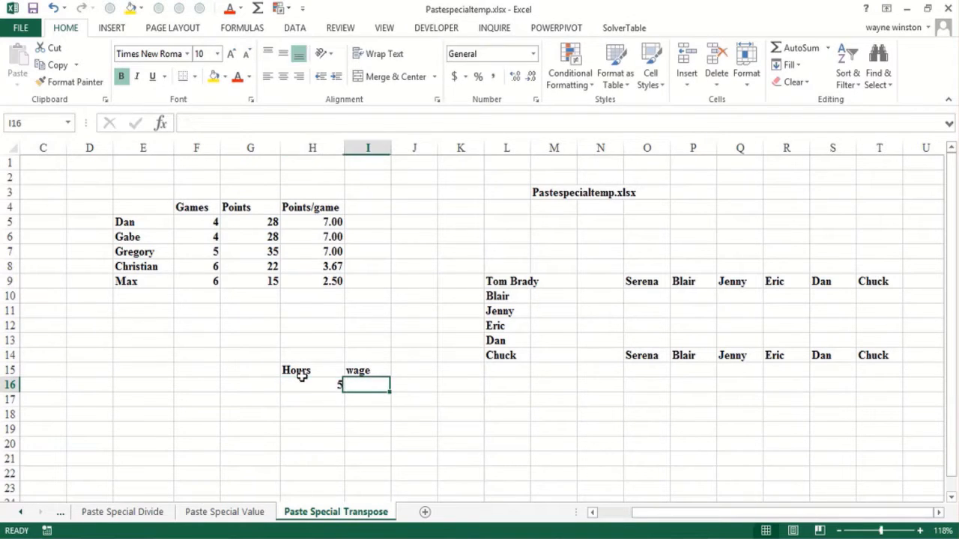
pyautogui.write('12')
pyautogui.press('Return')
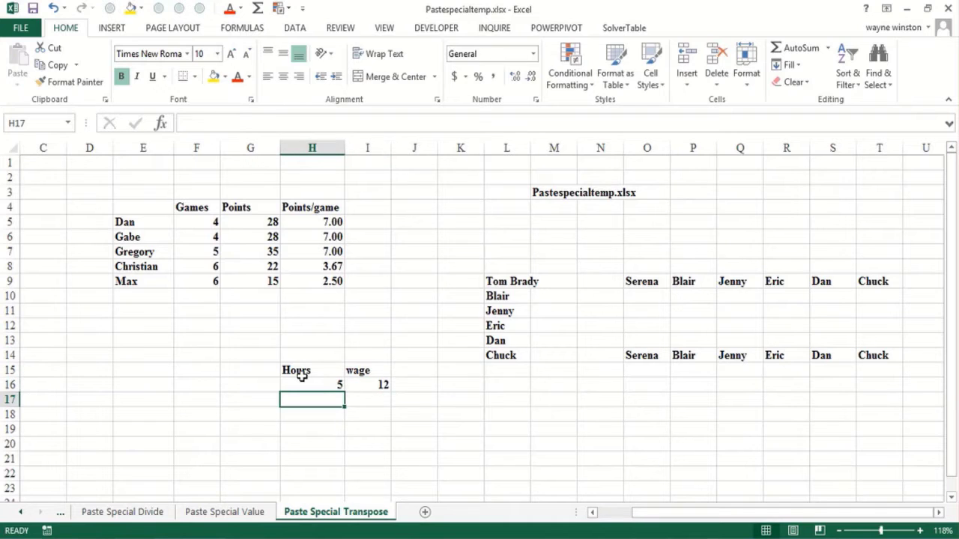
pyautogui.write('3')
pyautogui.press('Tab')
pyautogui.write('1')
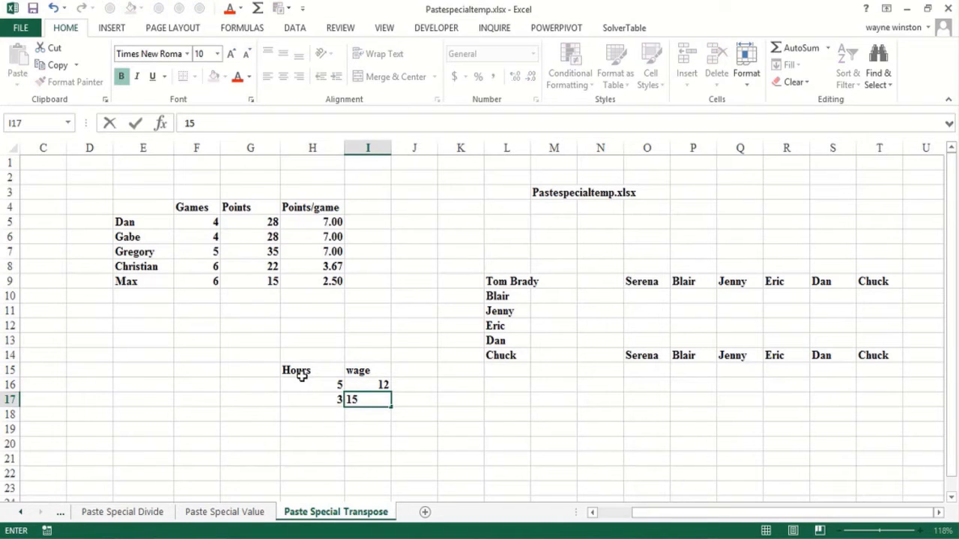
pyautogui.write('5')
pyautogui.press('Return')
pyautogui.write('4')
pyautogui.press('Tab')
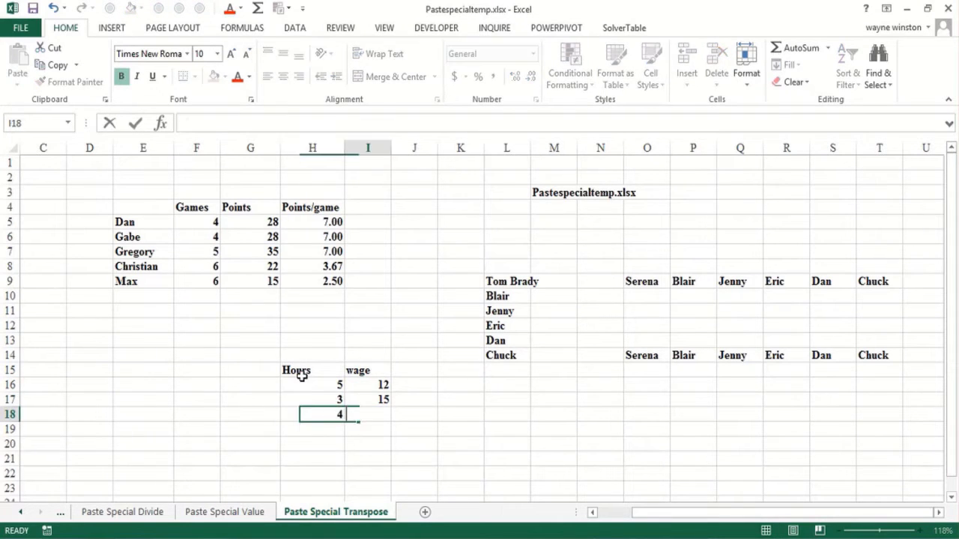
pyautogui.write('10')
# Step: Add the column header paid in J15, beside the wage header
pyautogui.press('Tab')
pyautogui.press('Up')
pyautogui.press('Up')
pyautogui.press('Up')
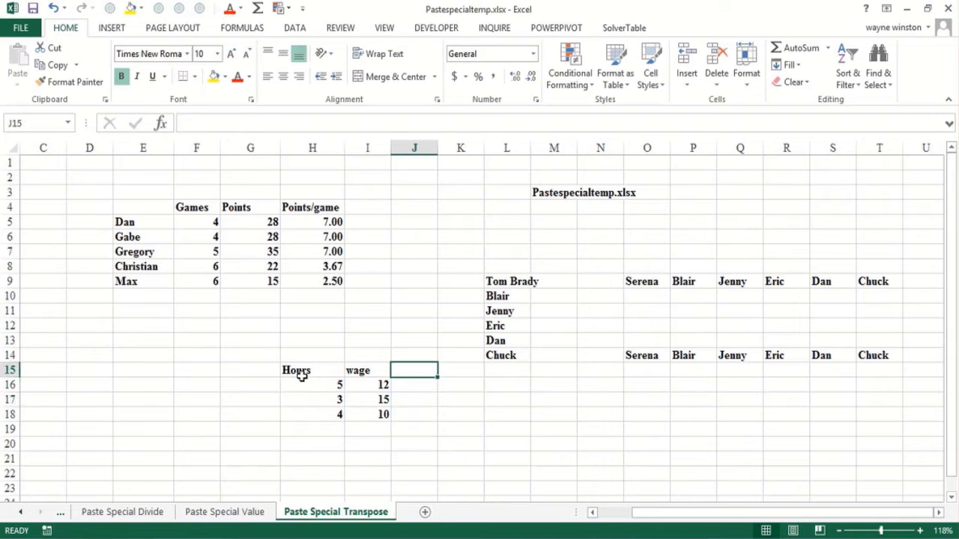
pyautogui.write('paid')
pyautogui.press('Return')
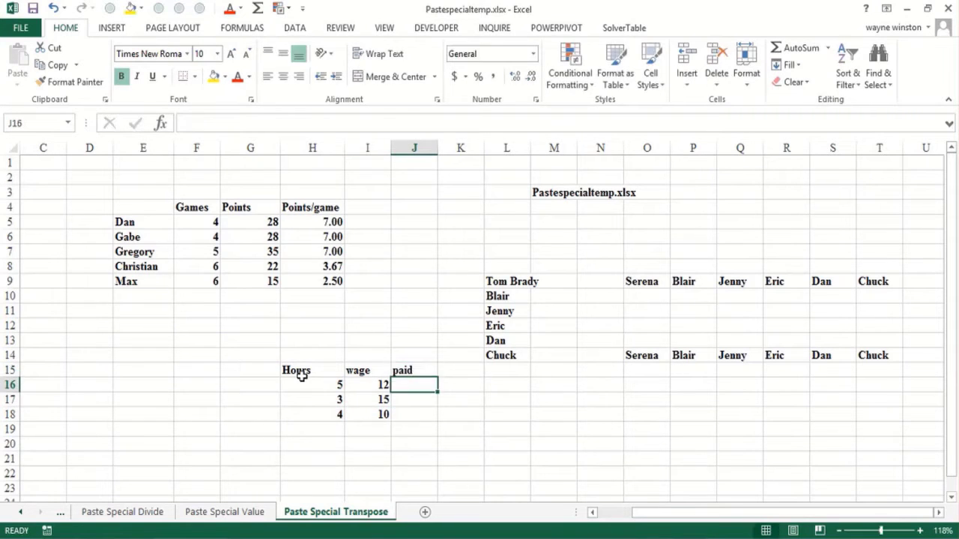
# Step: Calculate paid in J16 as hours times wage with =H16*I16 and fill the formula down to J18
pyautogui.write('=')
pyautogui.click(309, 382)
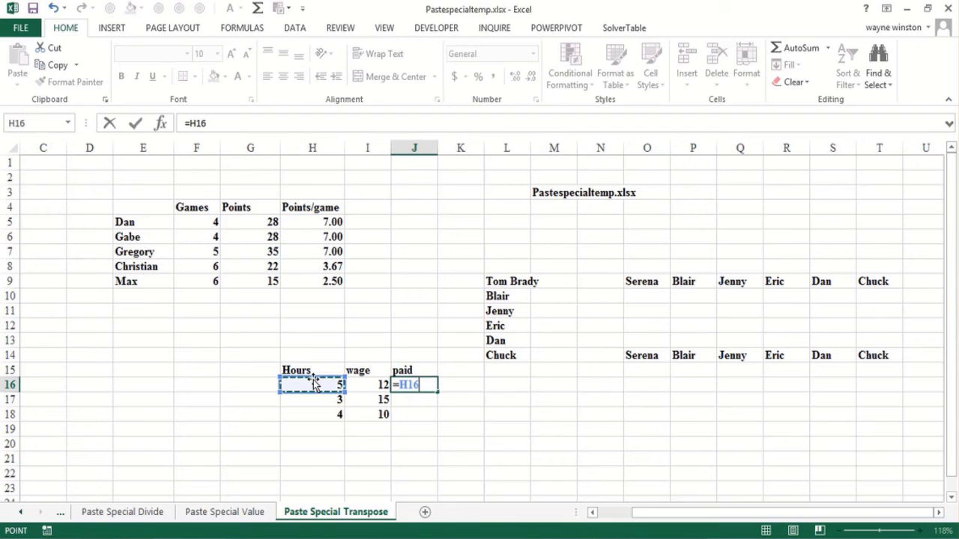
pyautogui.write('*')
pyautogui.click(372, 373)
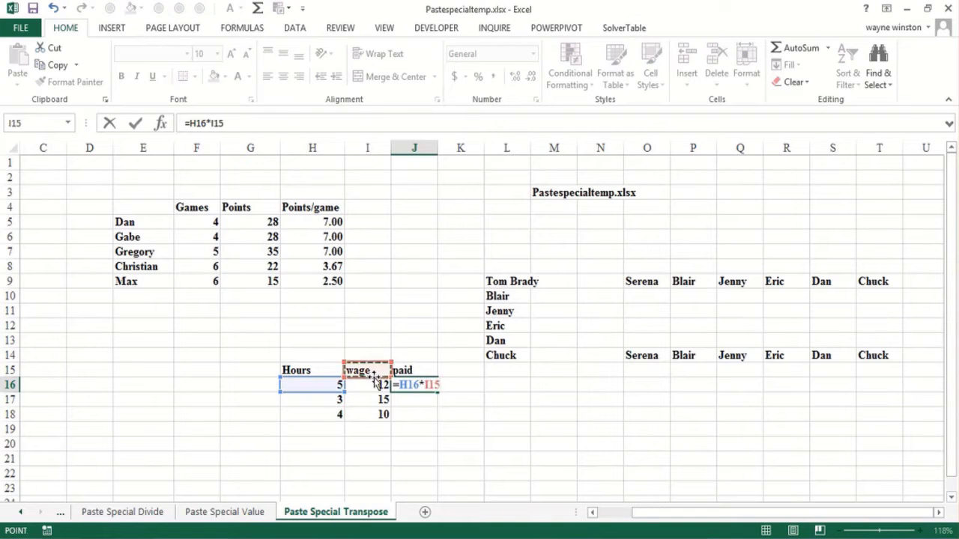
pyautogui.press('Return')
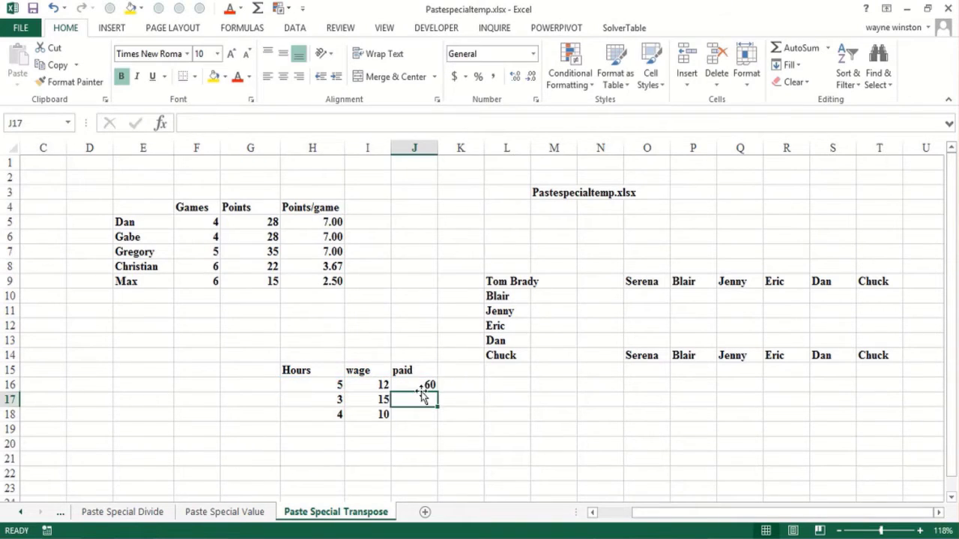
pyautogui.click(429, 385)
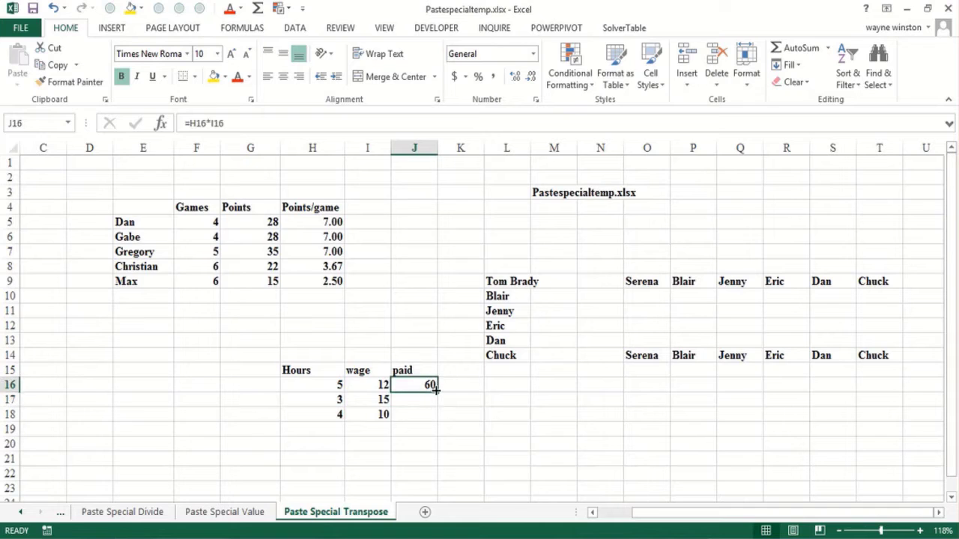
pyautogui.moveTo(435, 389); pyautogui.dragTo(429, 419)
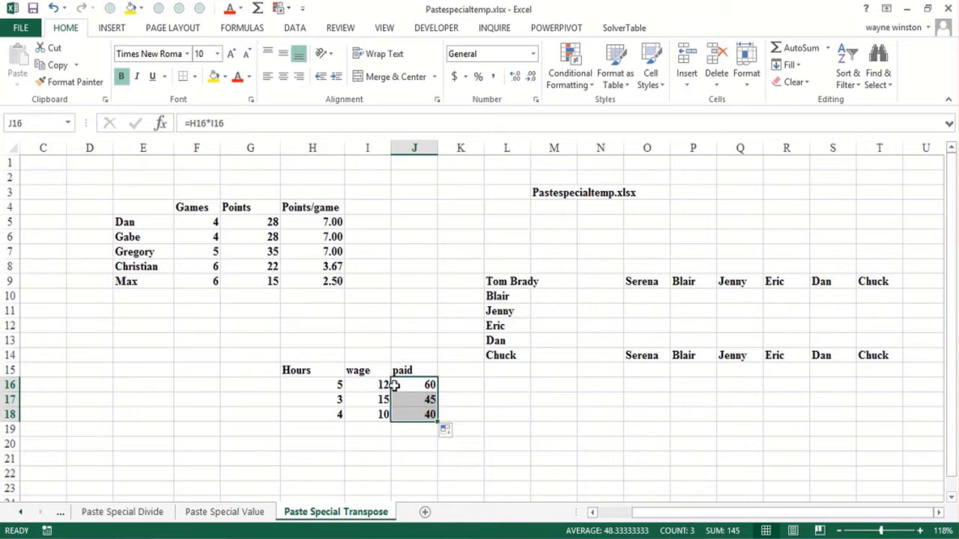
# Step: Copy the paid formulas in J16:J18, paste them over themselves as values, and check the contents of J16 and J18
pyautogui.moveTo(413, 385); pyautogui.dragTo(420, 413)
pyautogui.rightClick(419, 387)
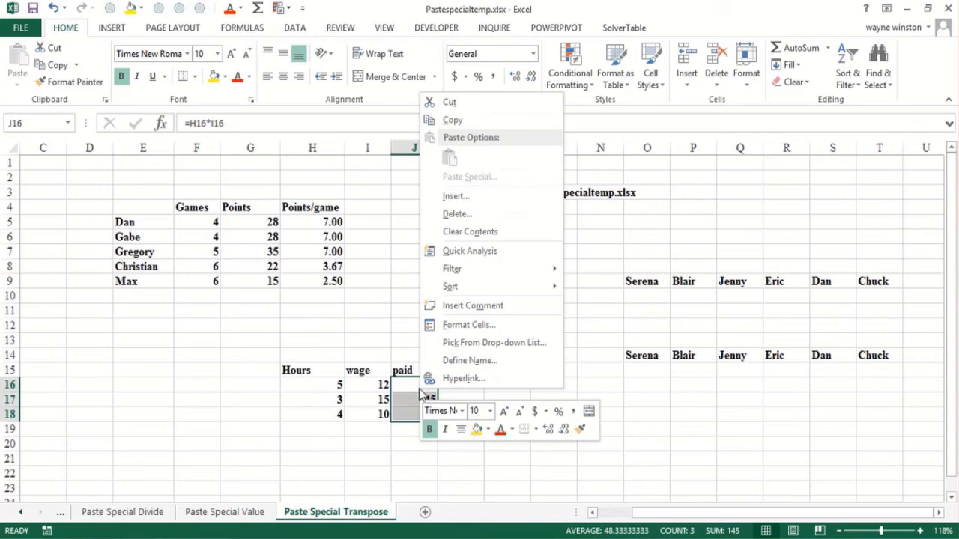
pyautogui.click(456, 120)
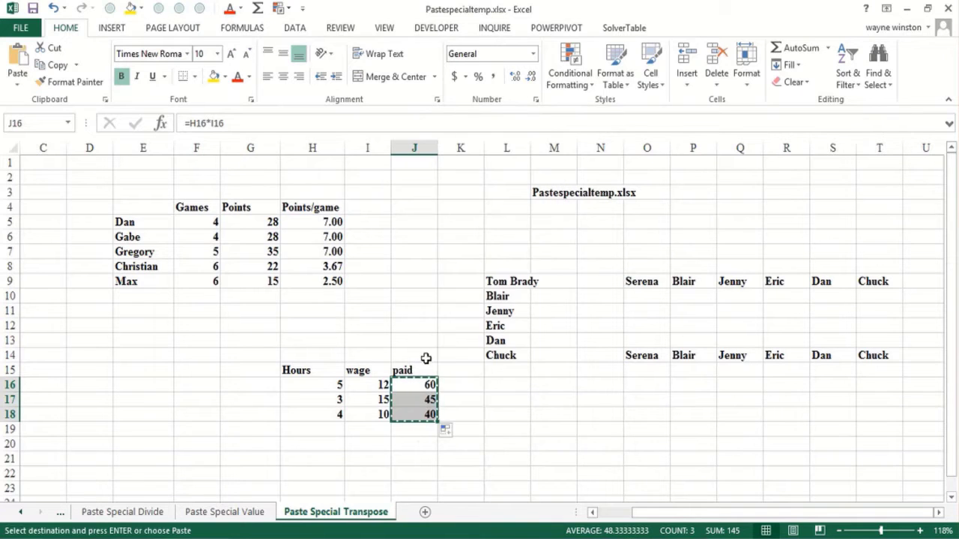
pyautogui.rightClick(423, 385)
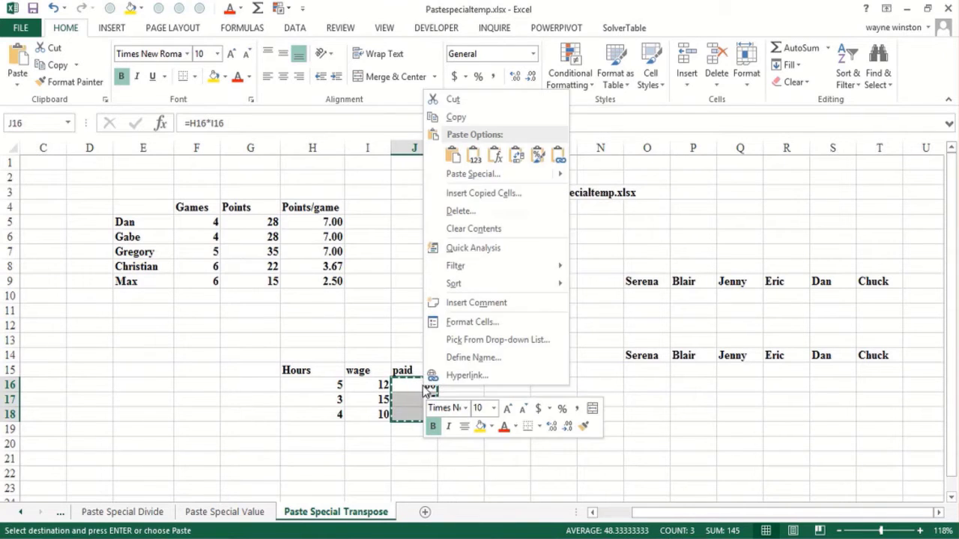
pyautogui.click(474, 162)
pyautogui.click(500, 430)
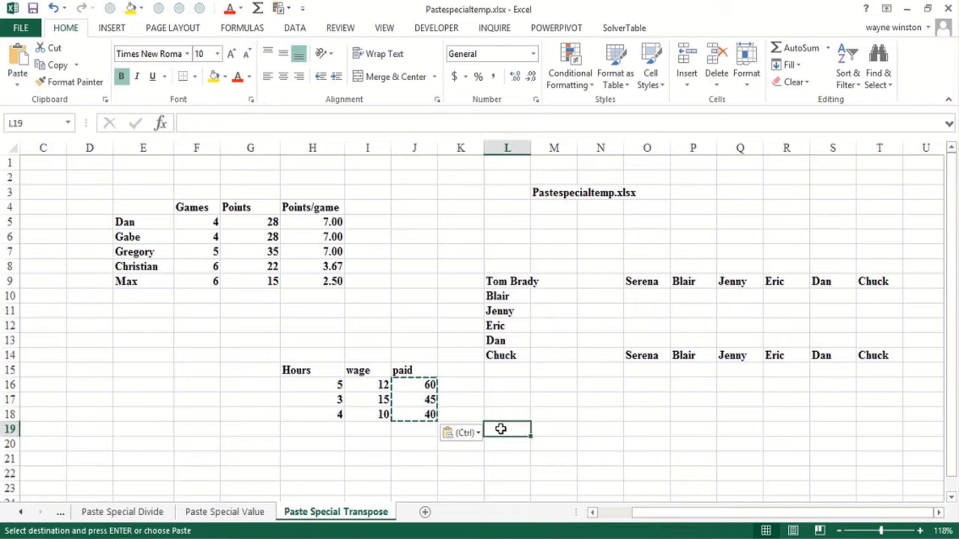
pyautogui.click(417, 388)
pyautogui.click(412, 415)
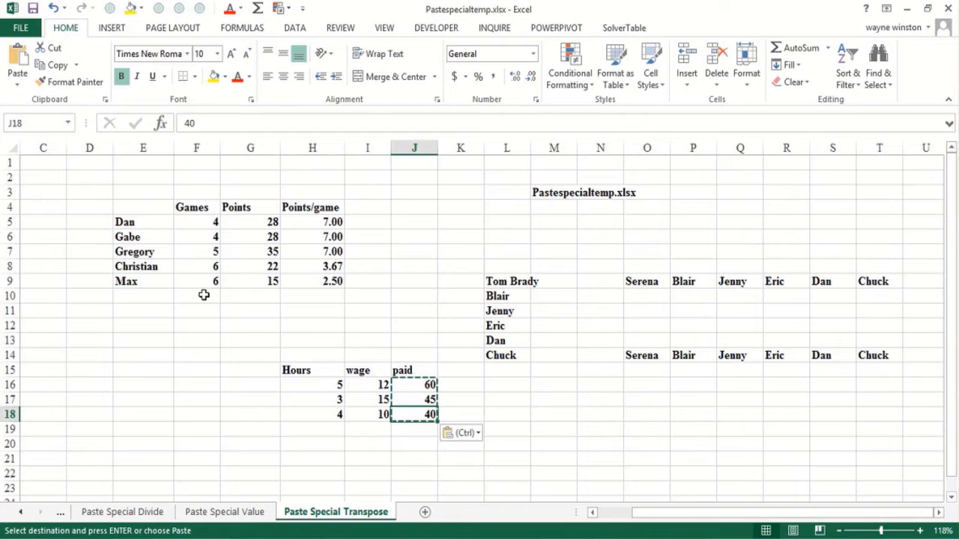
# Step: Review the names, games and points in the E4:H9 table and inspect the points-per-game formula in H5
pyautogui.click(193, 220)
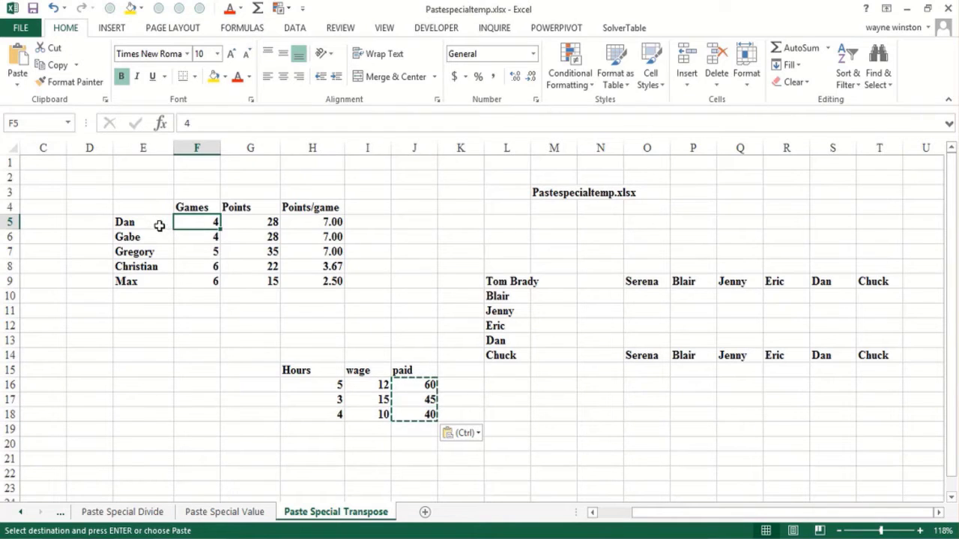
pyautogui.click(159, 224)
pyautogui.click(154, 279)
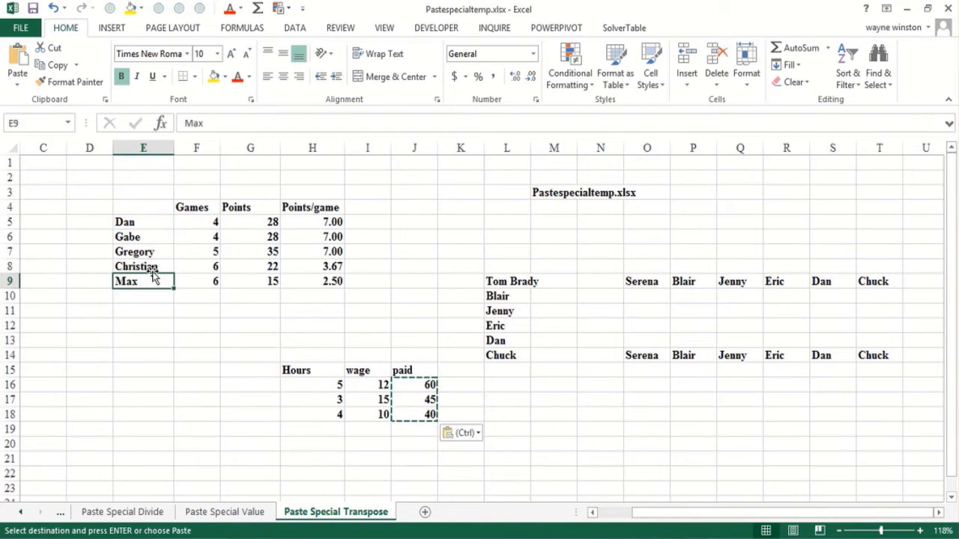
pyautogui.click(157, 249)
pyautogui.click(200, 221)
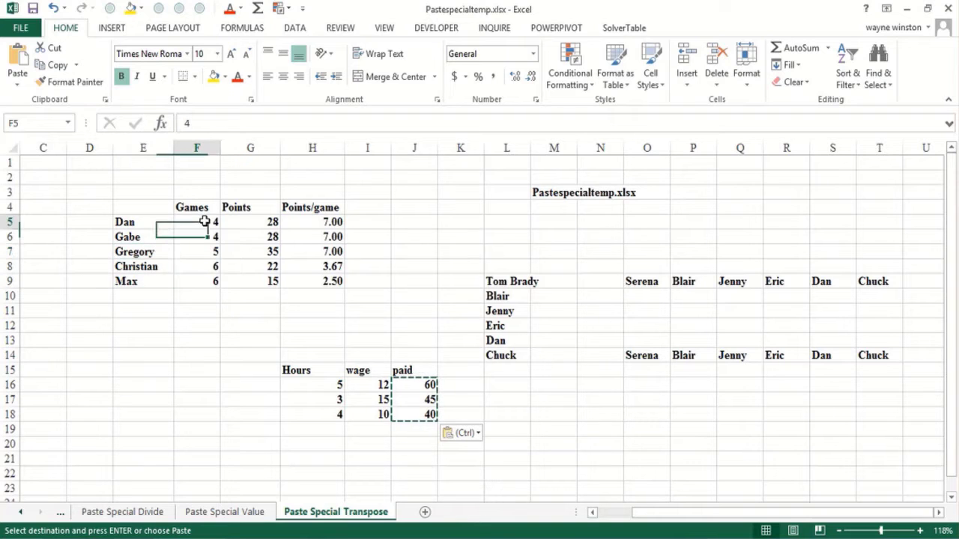
pyautogui.click(260, 230)
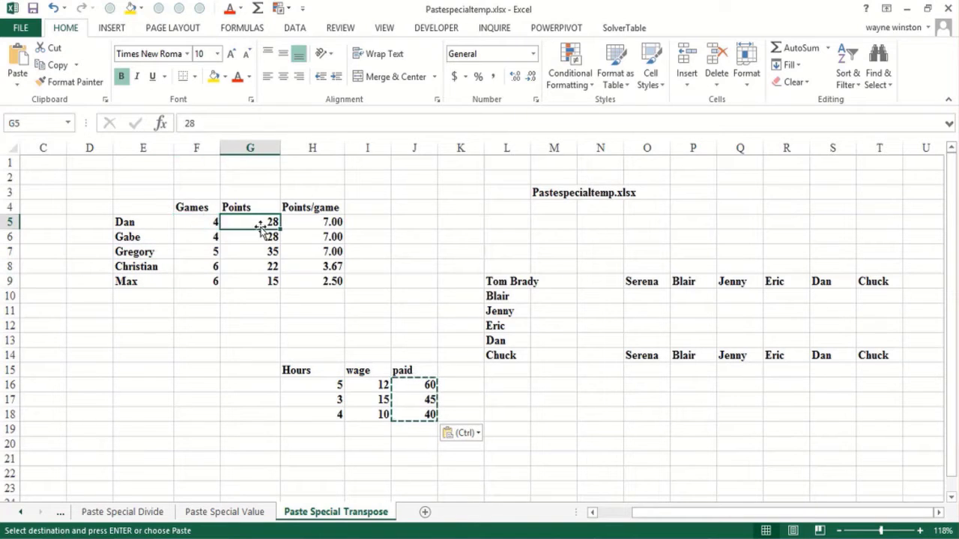
pyautogui.click(323, 222)
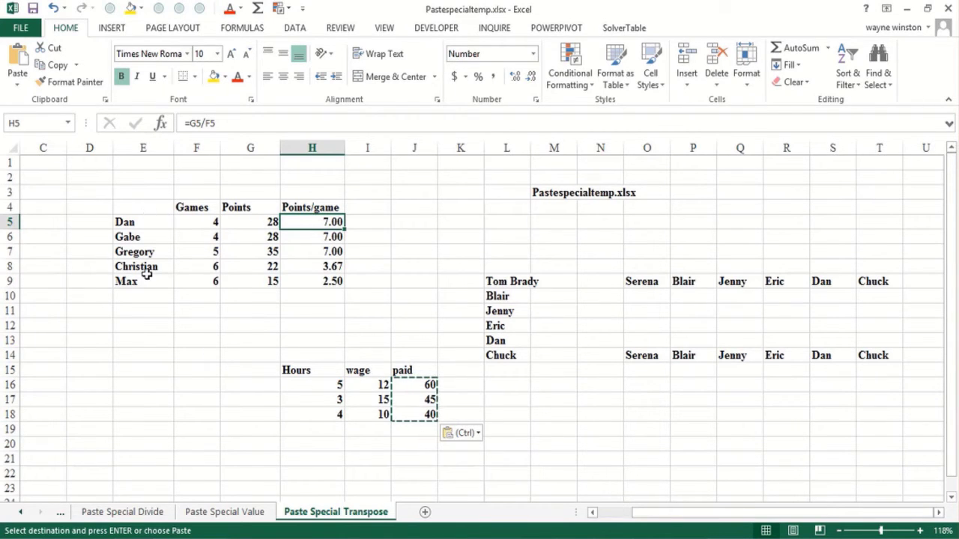
# Step: Copy the whole games and points table in E4:H9 and paste it transposed starting at D20
pyautogui.moveTo(149, 209); pyautogui.dragTo(317, 280)
pyautogui.hotkey('ctrl', 'c')
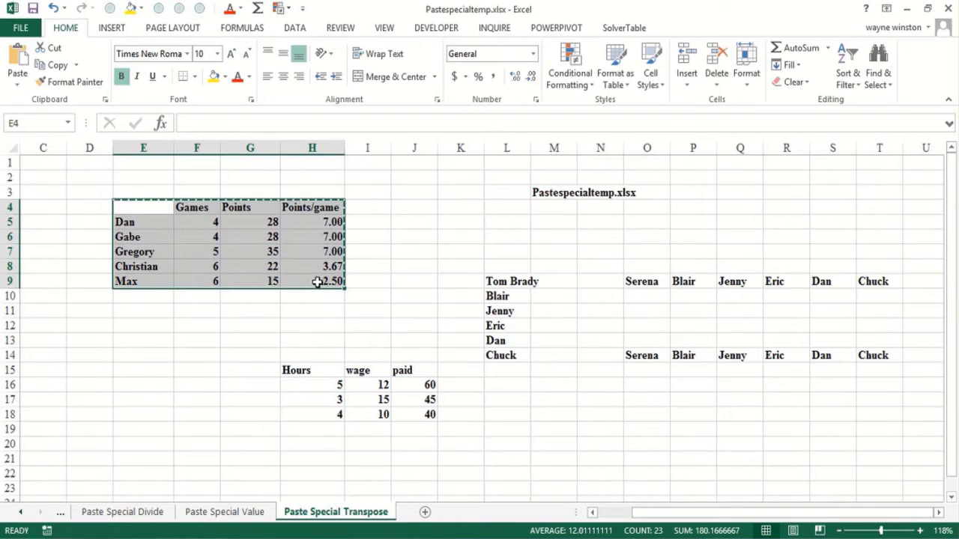
pyautogui.click(92, 446)
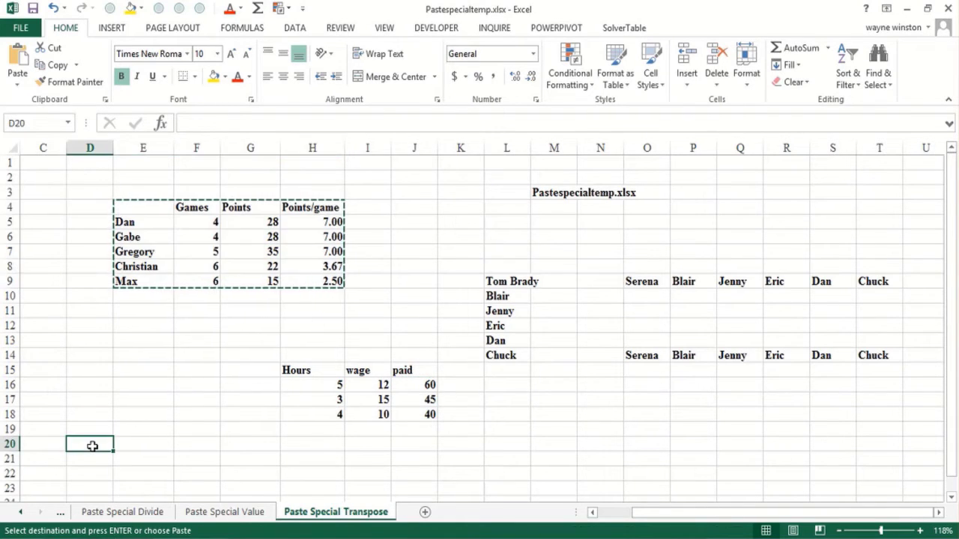
pyautogui.rightClick(92, 446)
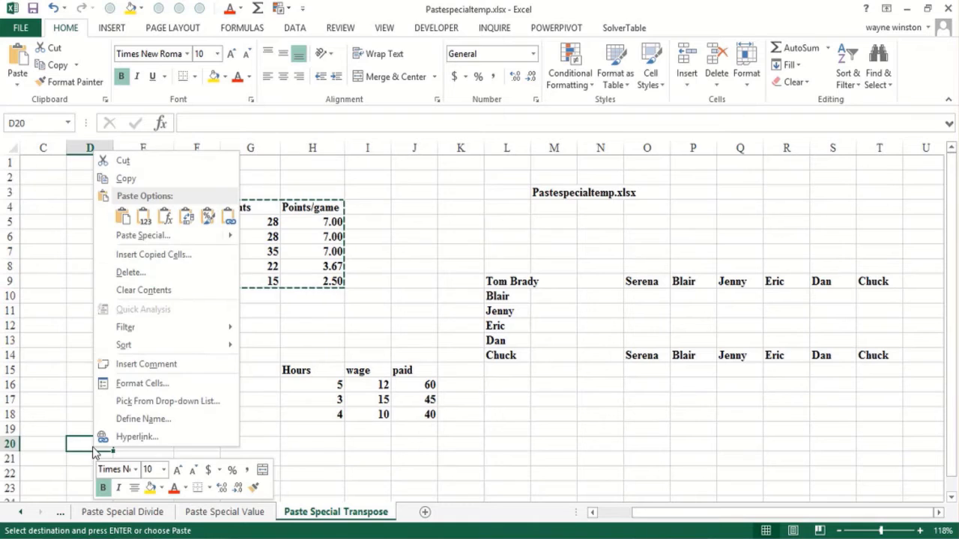
pyautogui.click(188, 219)
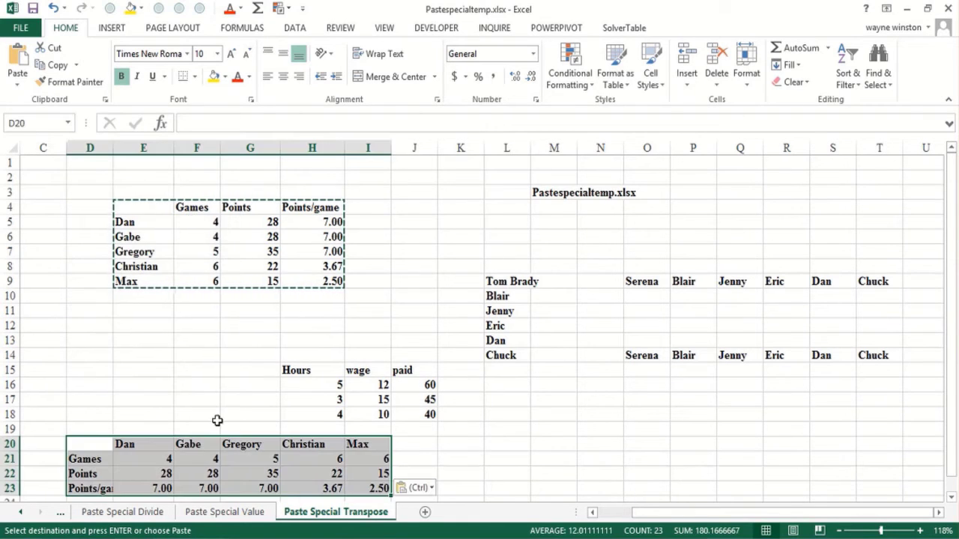
# Step: Compare the points-per-game formula in transposed cell E23 with the original formula in H5
pyautogui.click(216, 422)
pyautogui.click(164, 487)
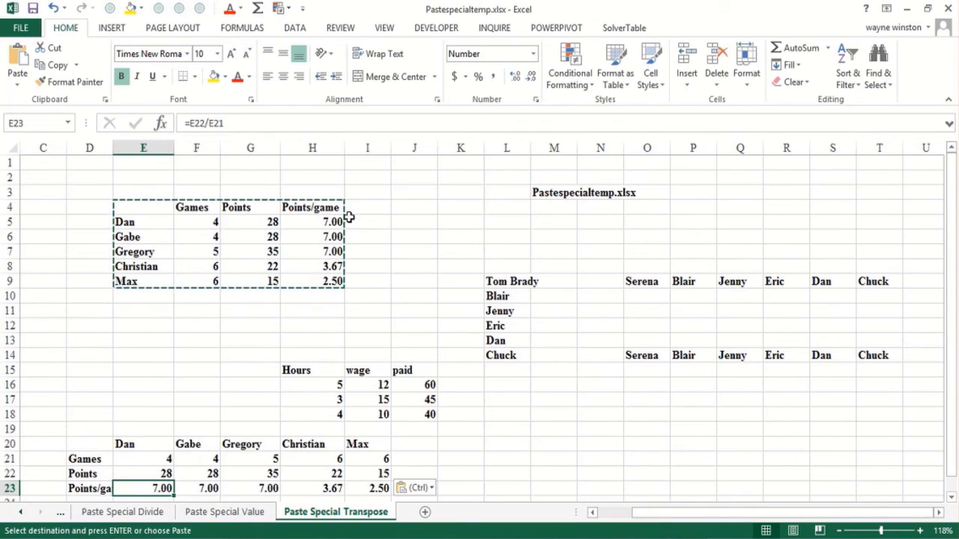
pyautogui.click(325, 220)
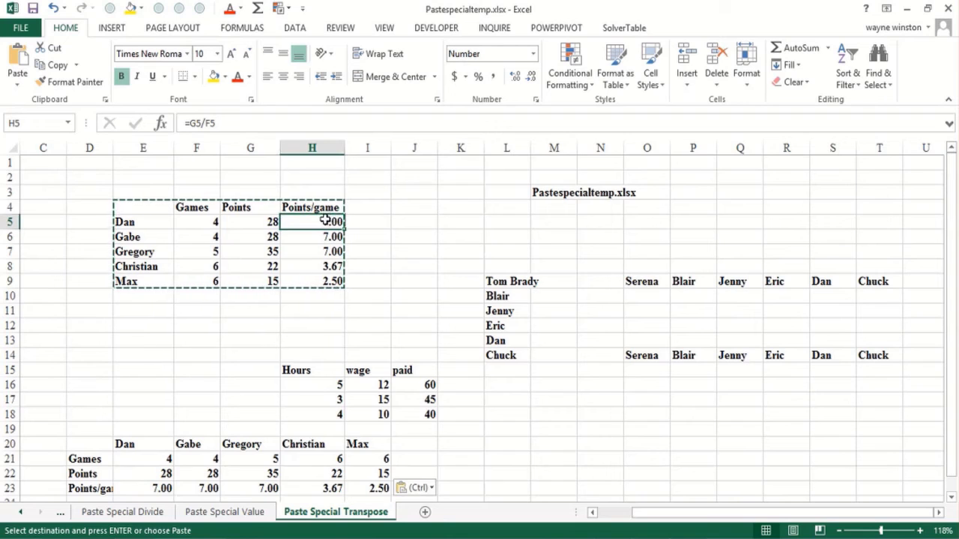
pyautogui.click(140, 486)
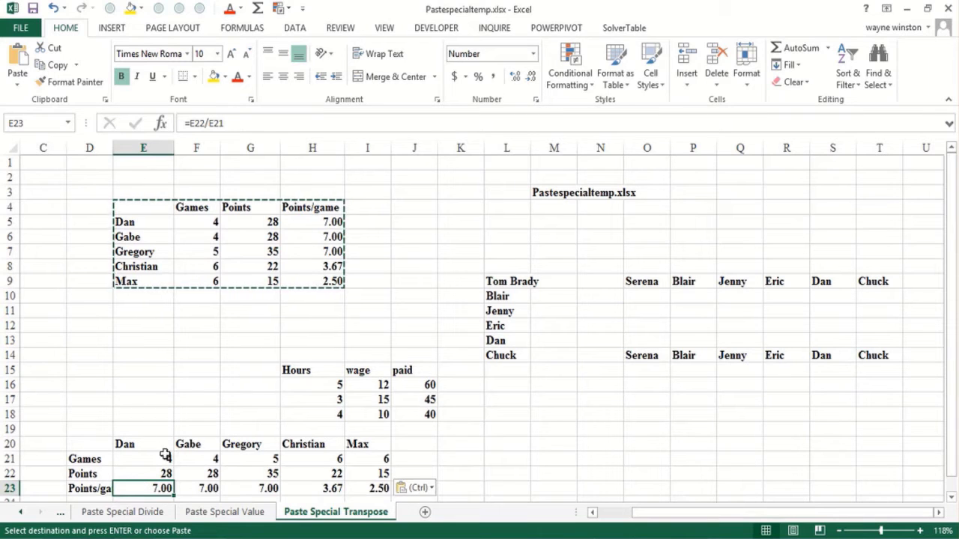
# Step: Switch to the Paste Special Divide BEFORE sheet and enlarge its zoom to 160%
pyautogui.click(21, 514)
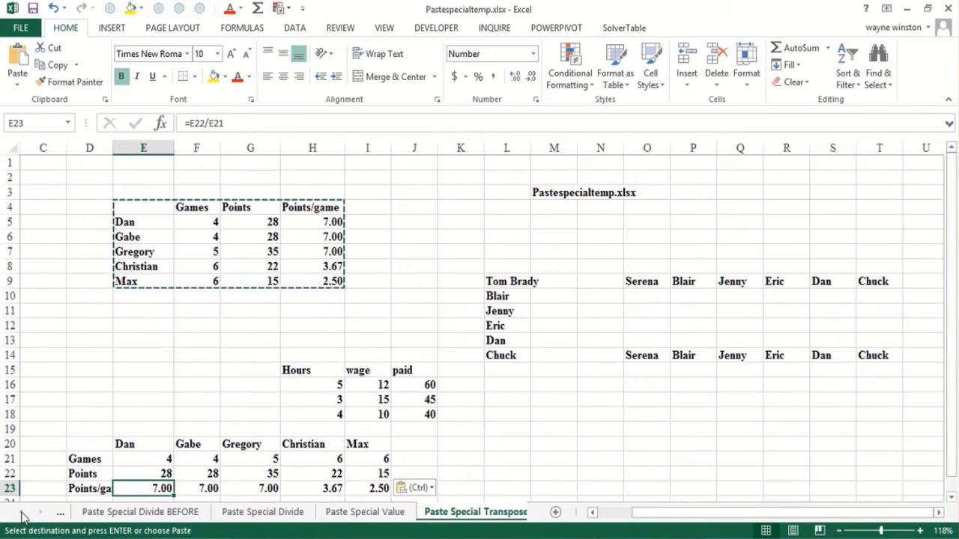
pyautogui.click(79, 514)
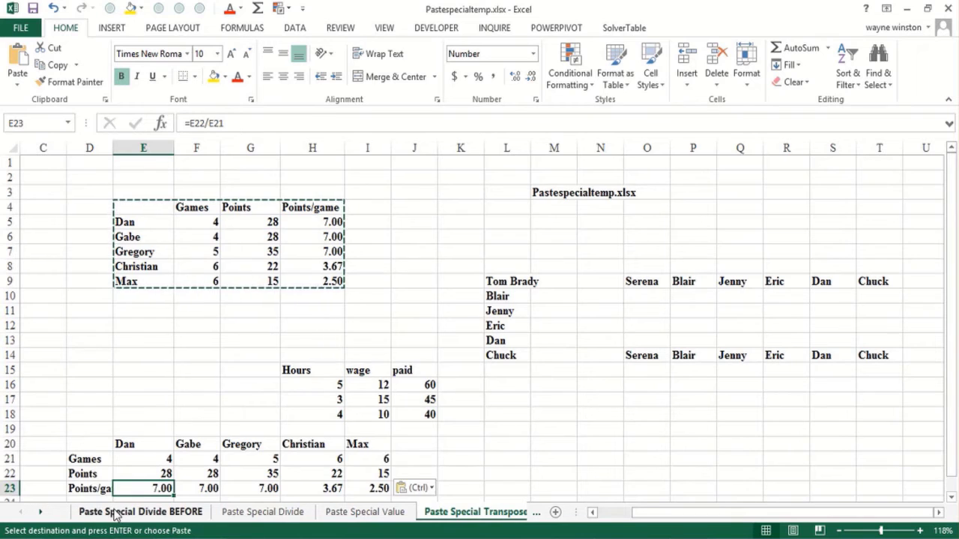
pyautogui.click(920, 531)
pyautogui.click(921, 530)
pyautogui.click(920, 530)
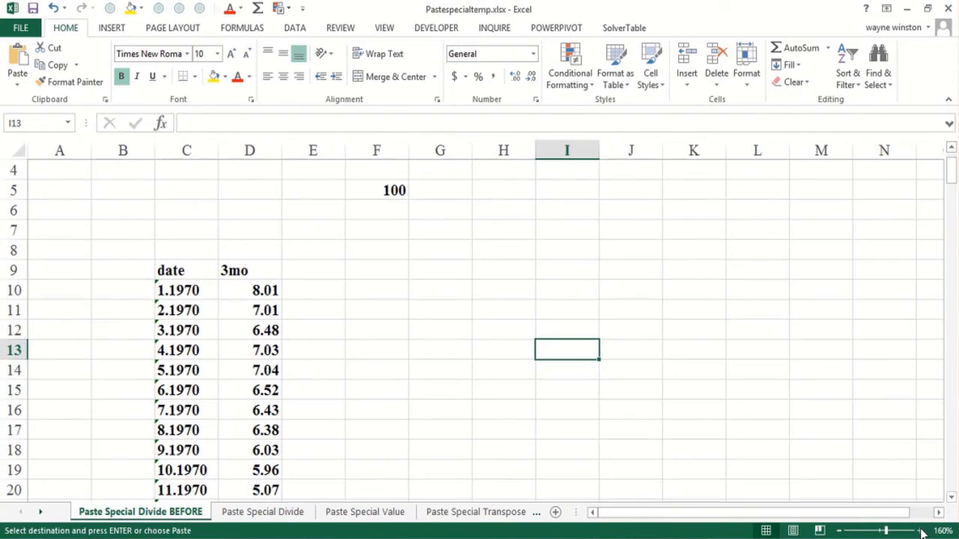
pyautogui.click(448, 283)
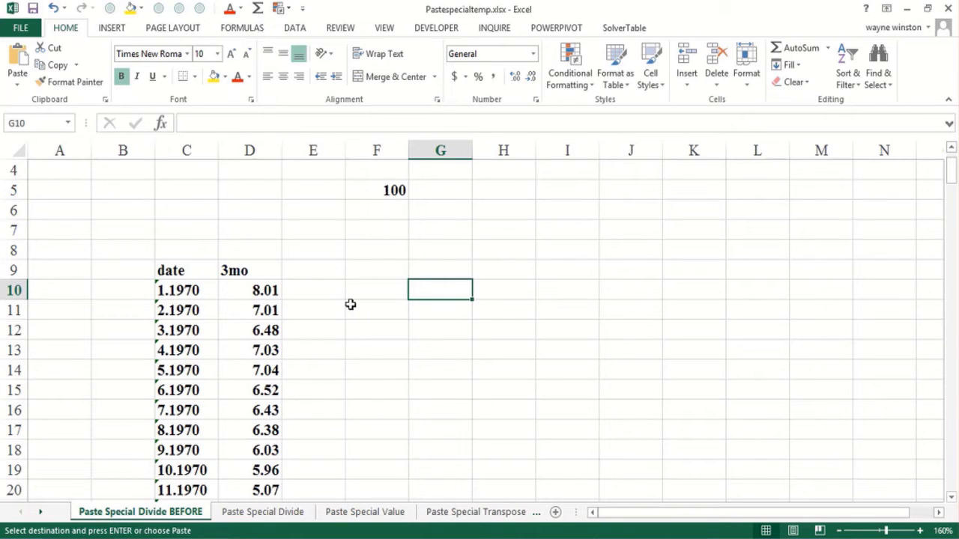
# Step: Inspect the first 3mo rate in D10 and the empty cell beside it
pyautogui.click(256, 290)
pyautogui.click(292, 288)
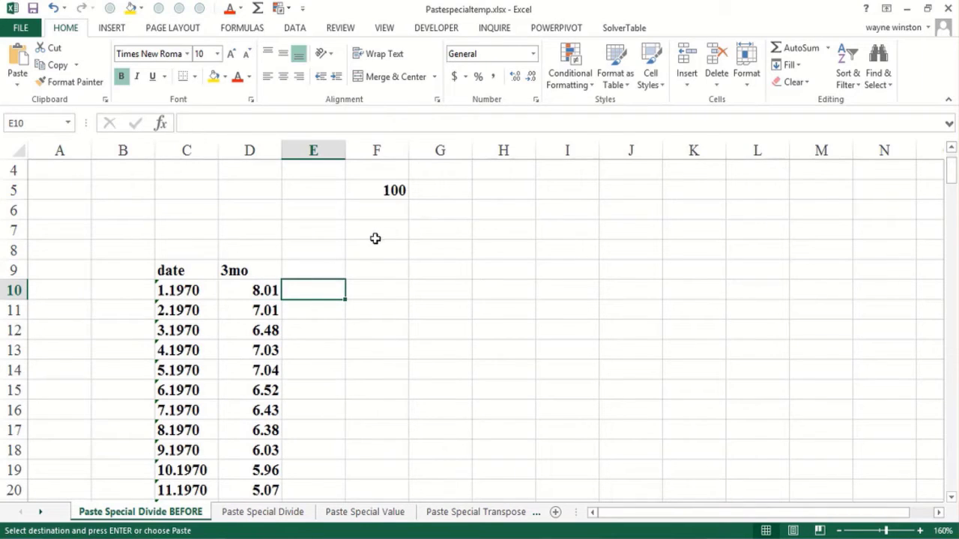
pyautogui.click(254, 290)
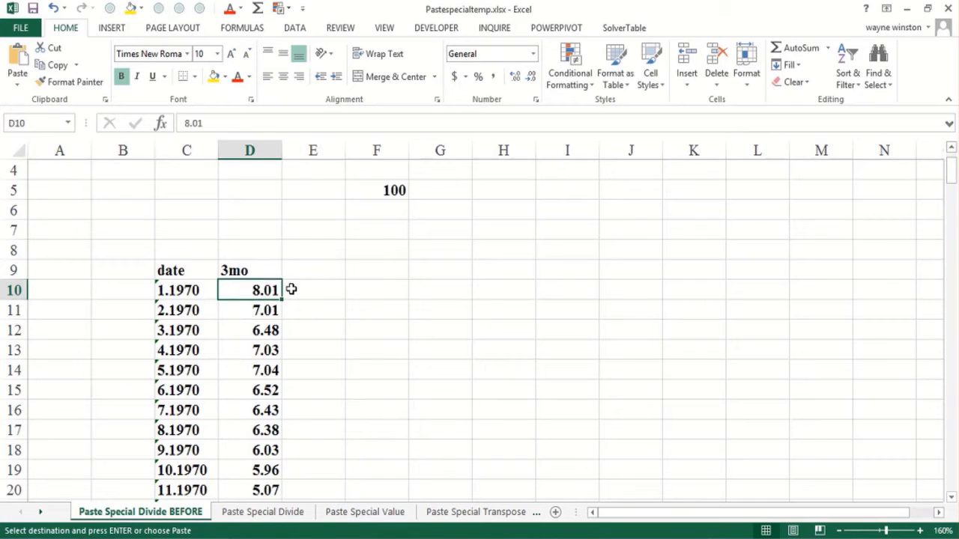
pyautogui.click(290, 290)
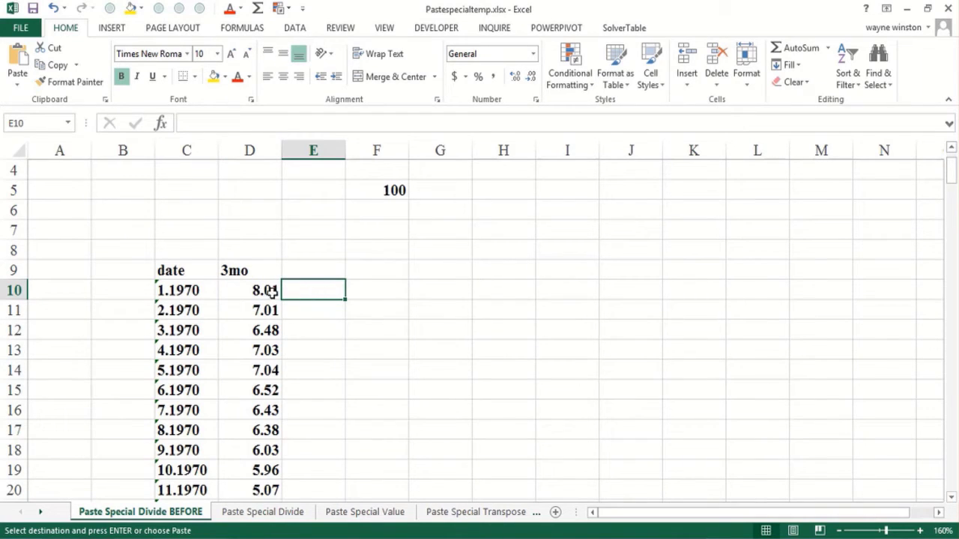
pyautogui.click(264, 290)
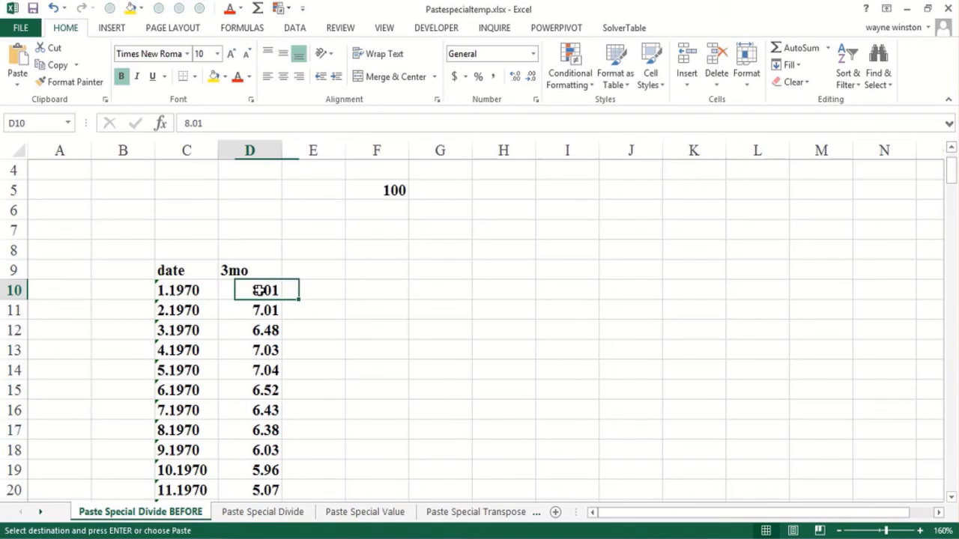
pyautogui.click(308, 291)
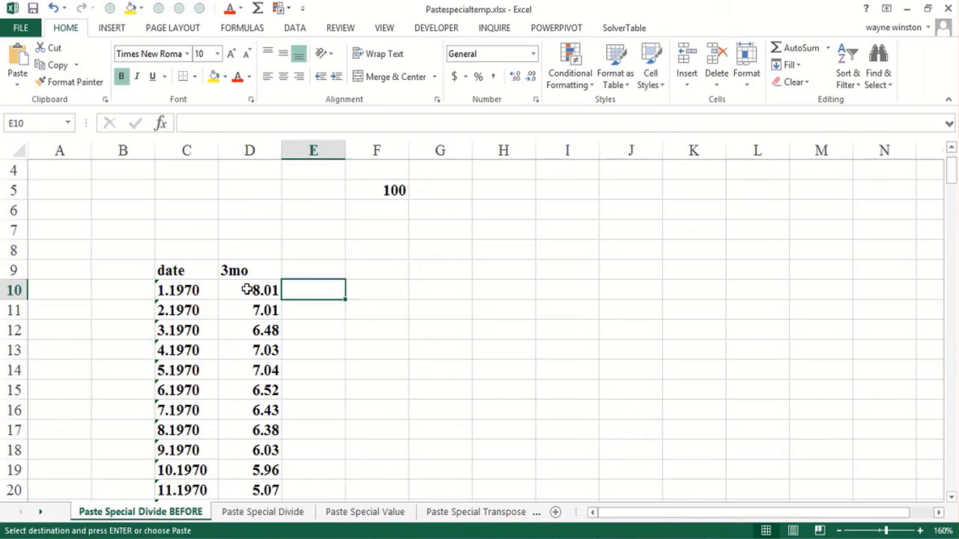
# Step: Enter the note "Divide every number in column D by 100" in H7
pyautogui.click(482, 247)
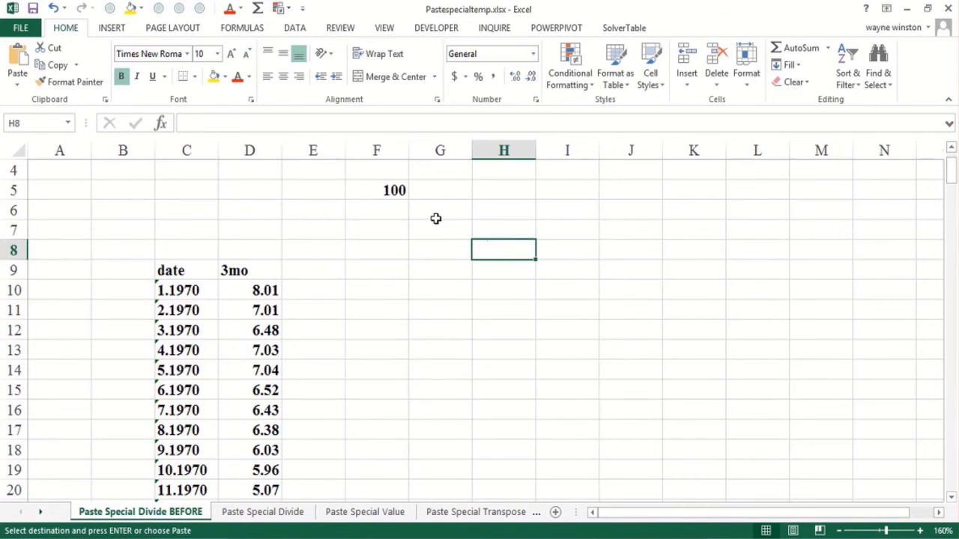
pyautogui.click(518, 229)
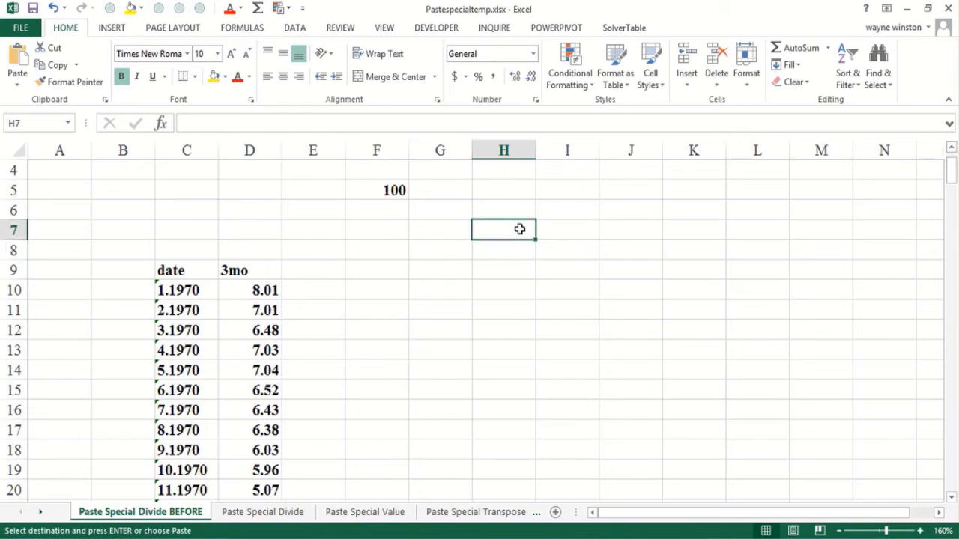
pyautogui.write('Divide eve')
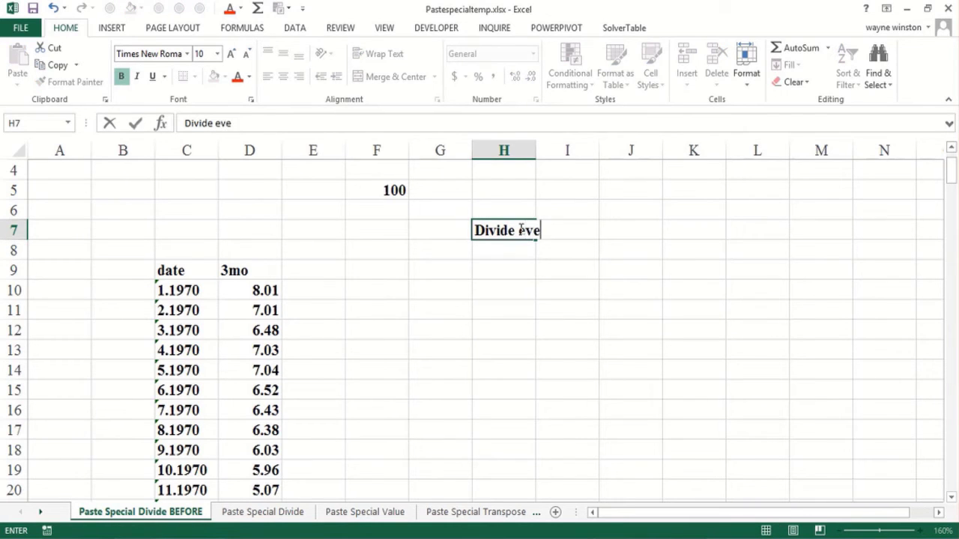
pyautogui.write('ry number ')
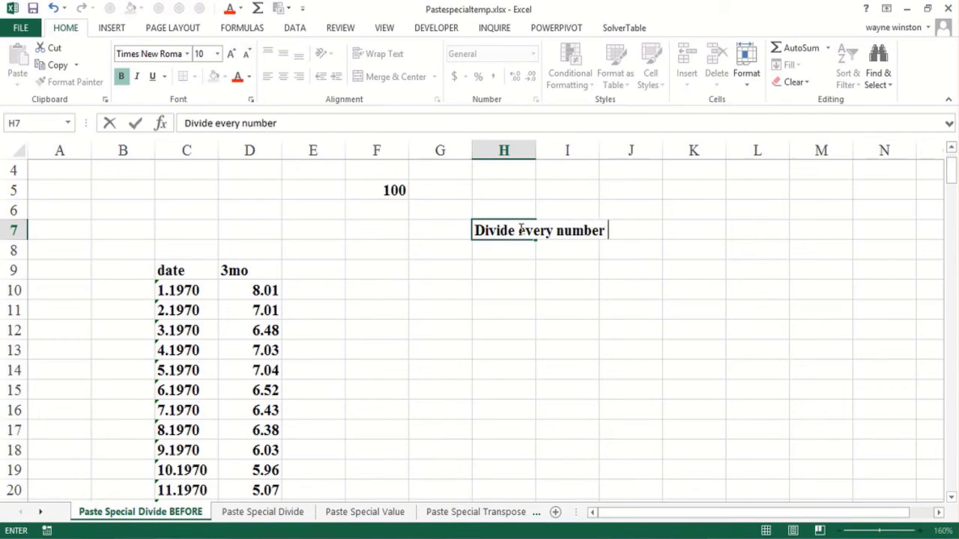
pyautogui.write('in colu')
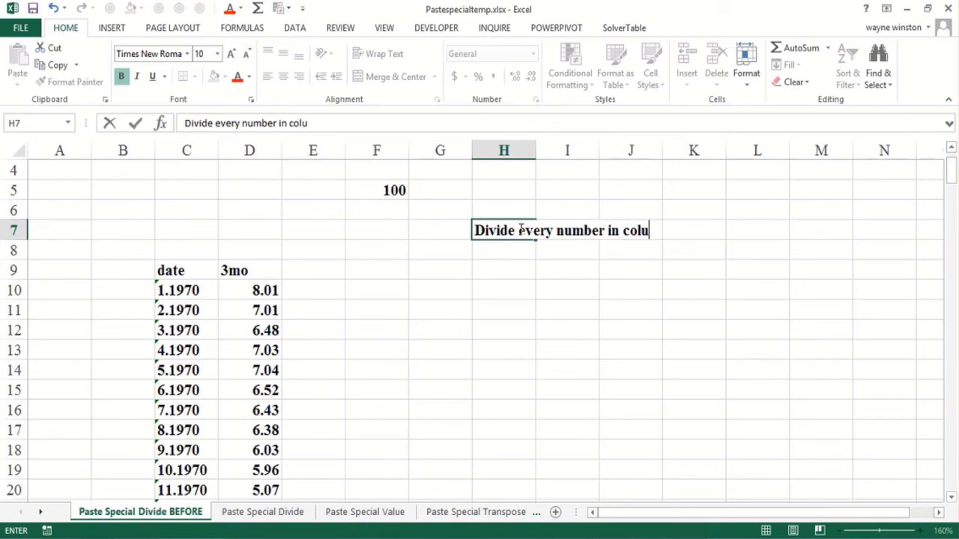
pyautogui.write('mn D by 00')
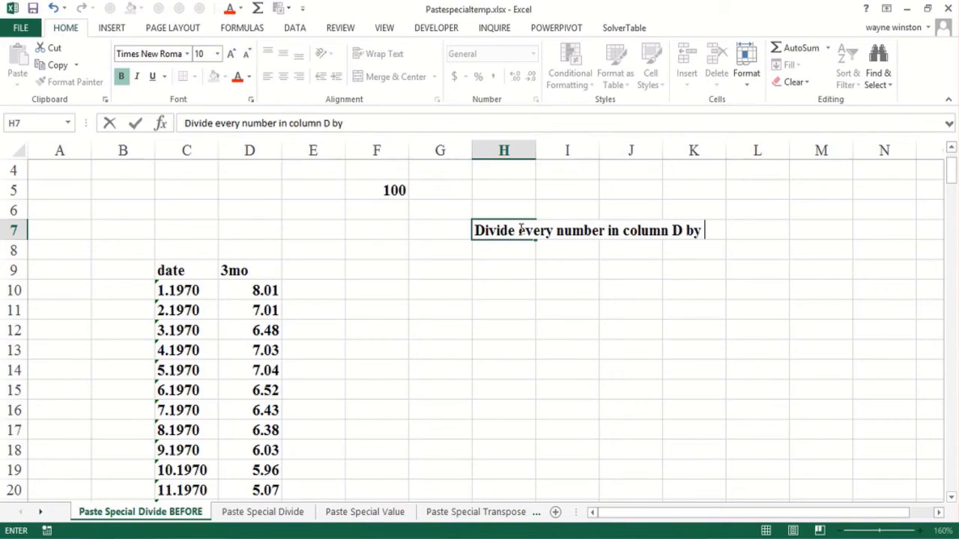
pyautogui.press('BackSpace')
pyautogui.press('BackSpace')
pyautogui.write('100')
pyautogui.press('Return')
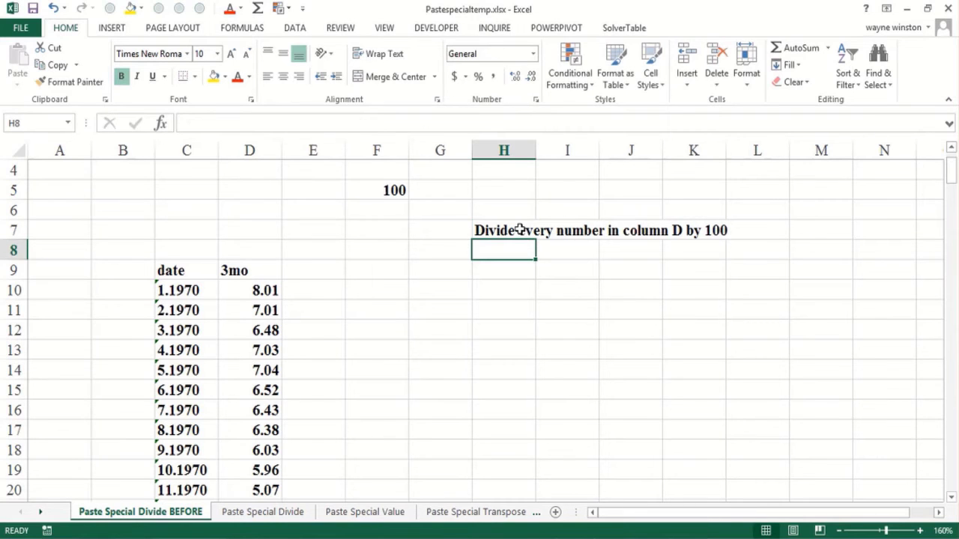
# Step: Add the instruction "Copy the cell with the 100" in H8
pyautogui.write('Copy the')
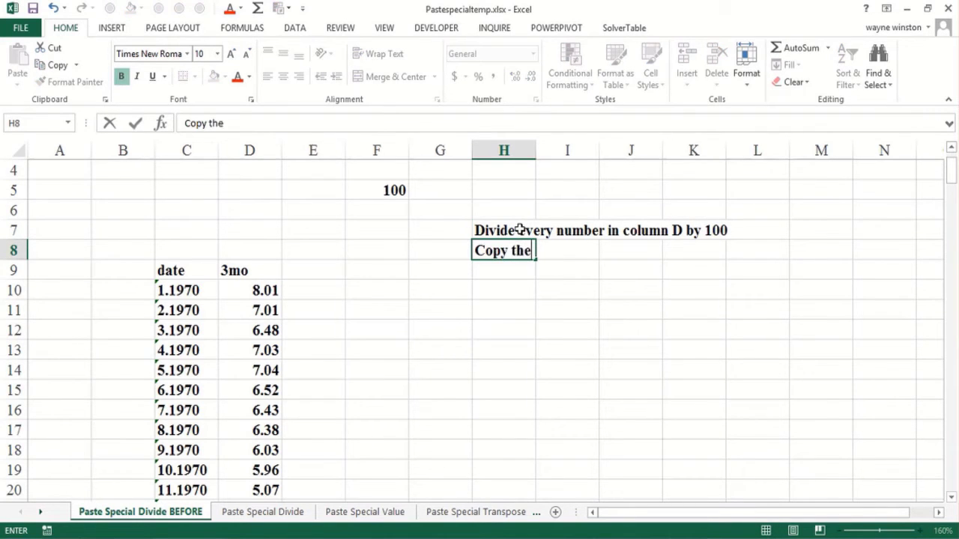
pyautogui.write(' cell with')
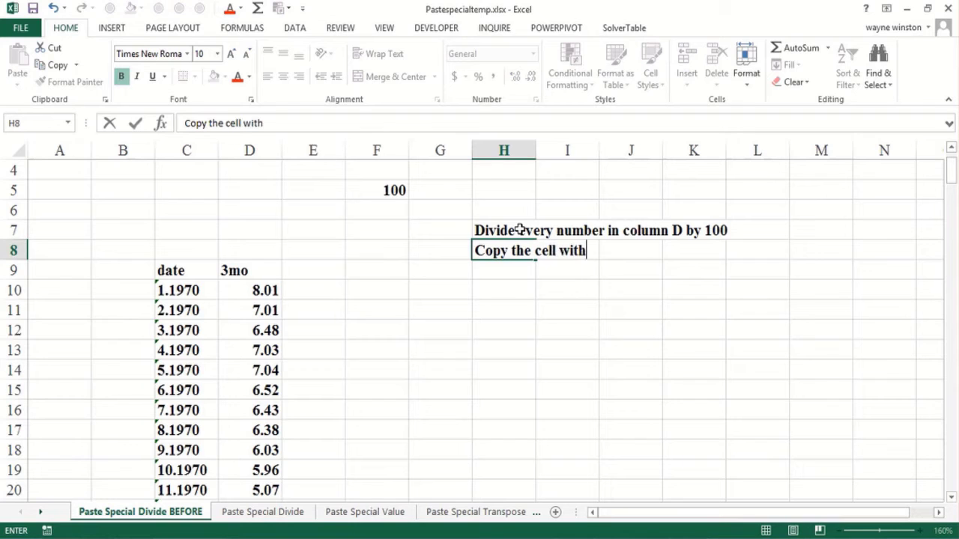
pyautogui.write(' the 100')
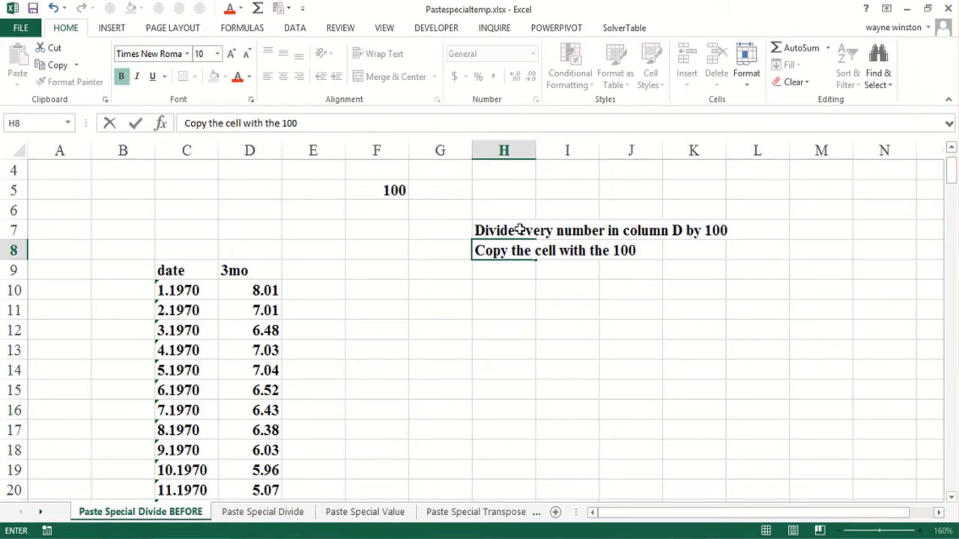
pyautogui.press('Return')
# Step: Add the instruction "select range where you want to divide by 100" in H9
pyautogui.write('selec')
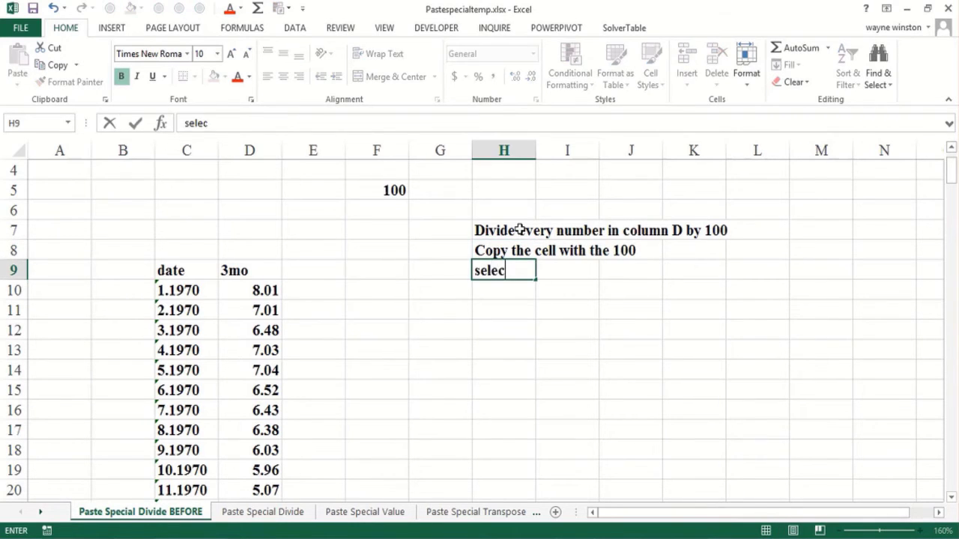
pyautogui.write('t range ')
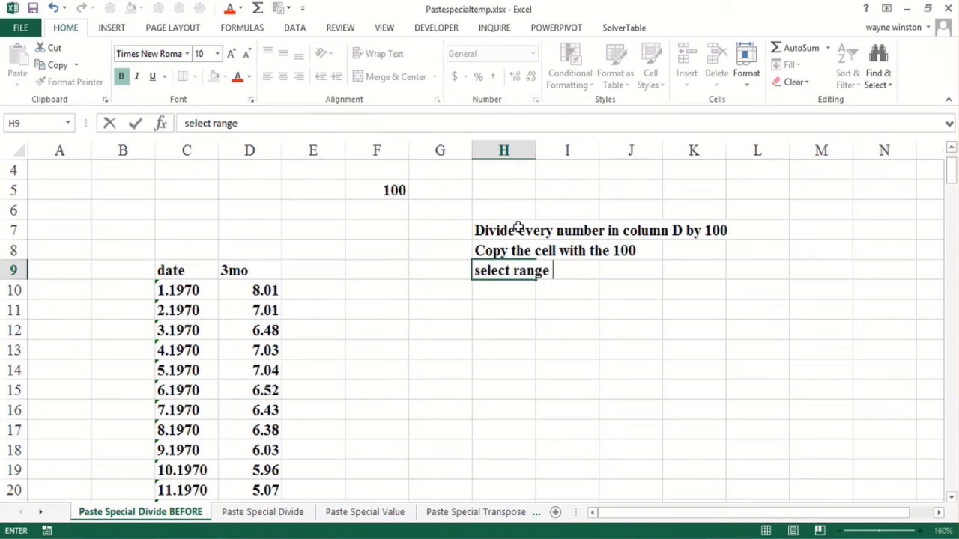
pyautogui.write('where you wan')
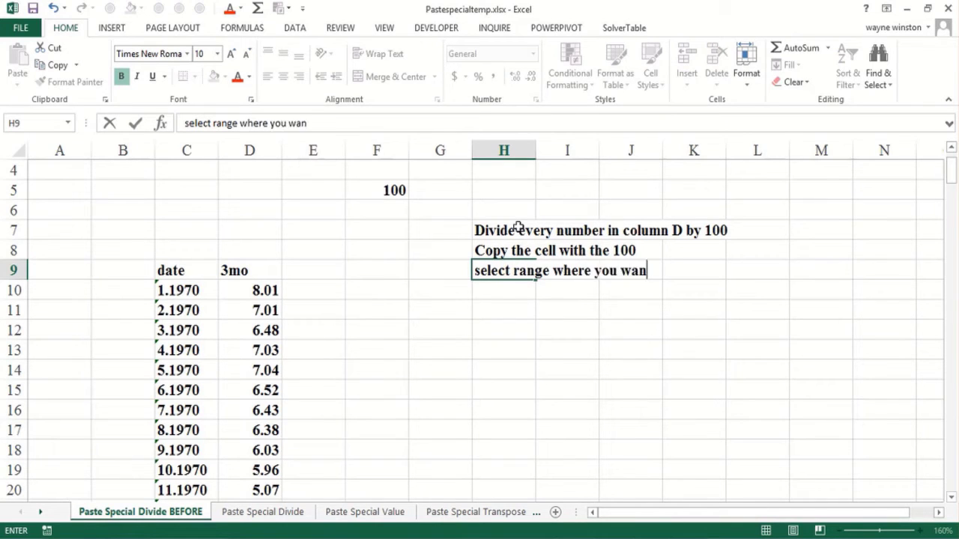
pyautogui.write('t to divide b')
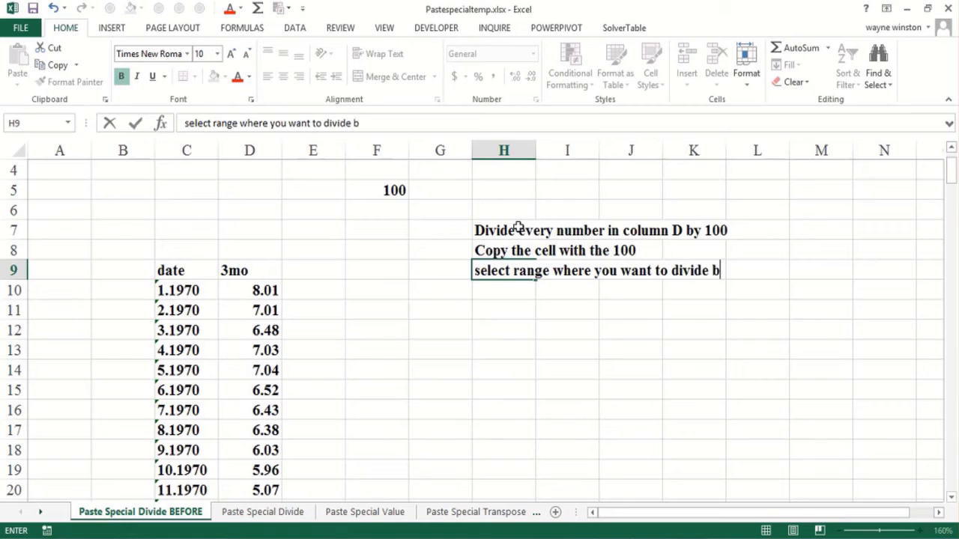
pyautogui.write('y 100')
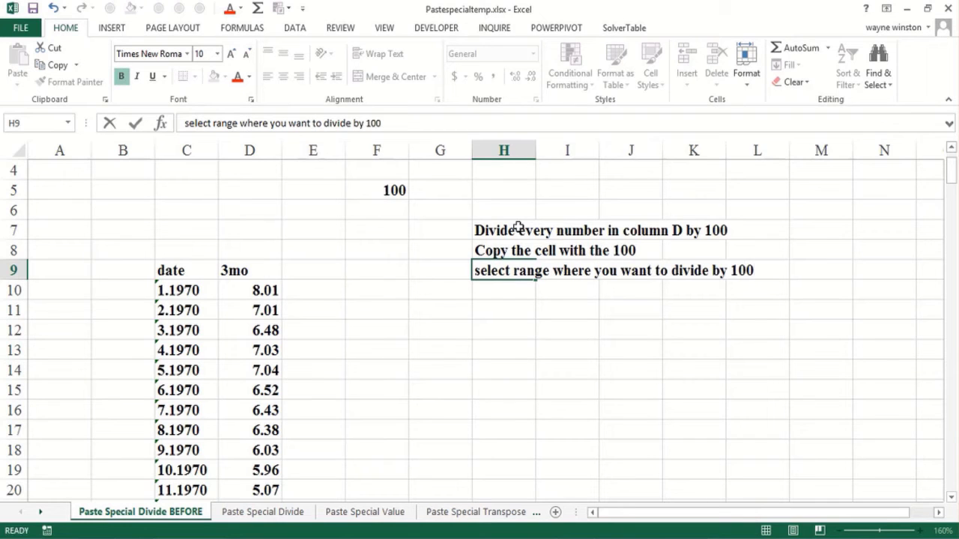
pyautogui.press('Return')
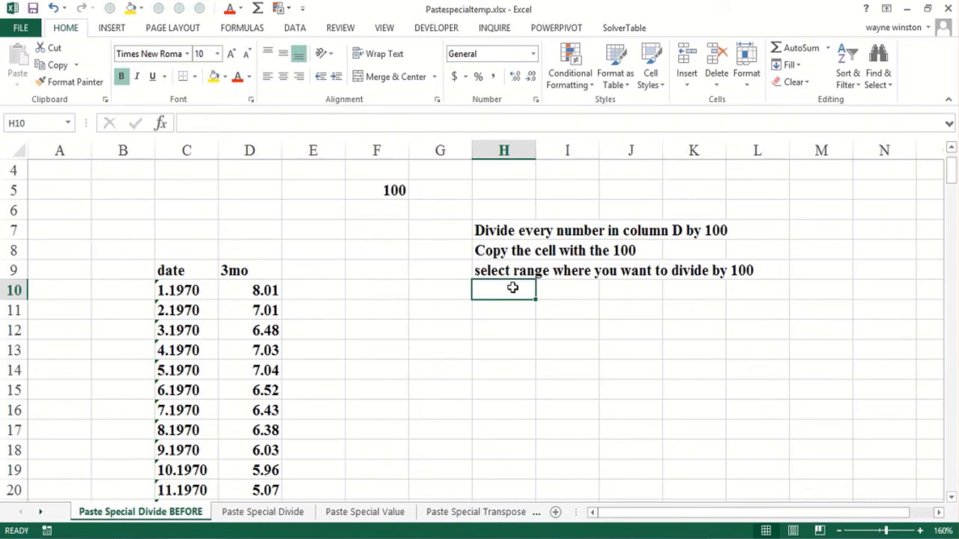
# Step: Add the instruction "Then DO Paste Special Divide" in H10
pyautogui.click(382, 191)
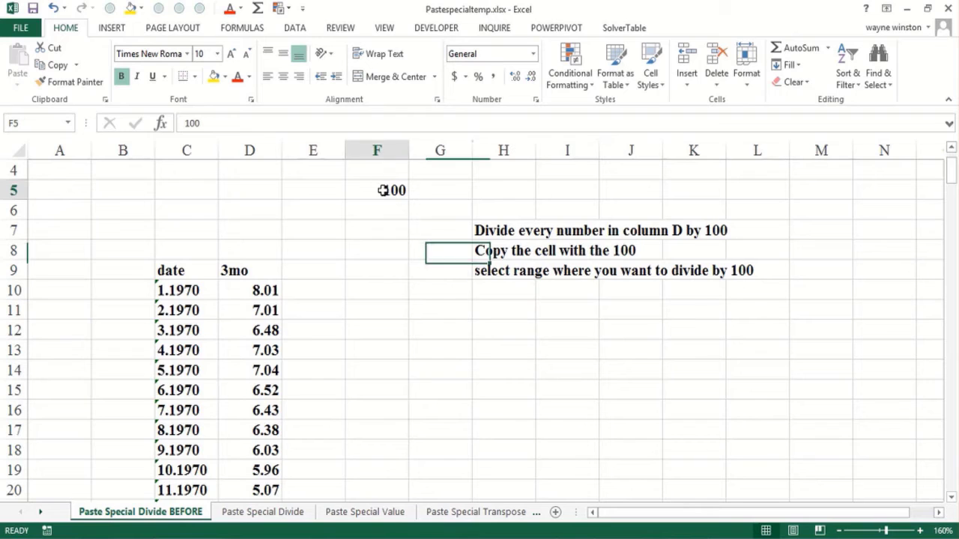
pyautogui.click(495, 287)
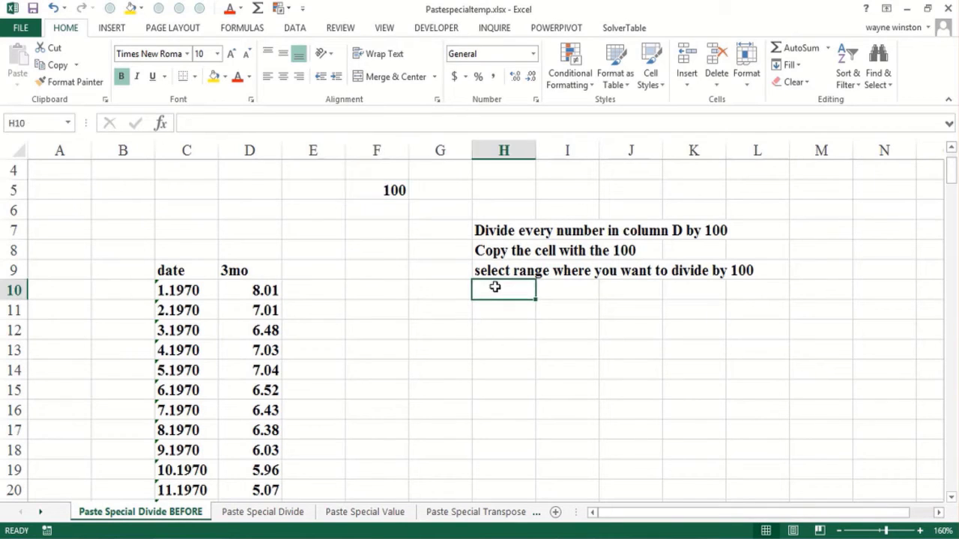
pyautogui.doubleClick(496, 288)
pyautogui.write('Then DO')
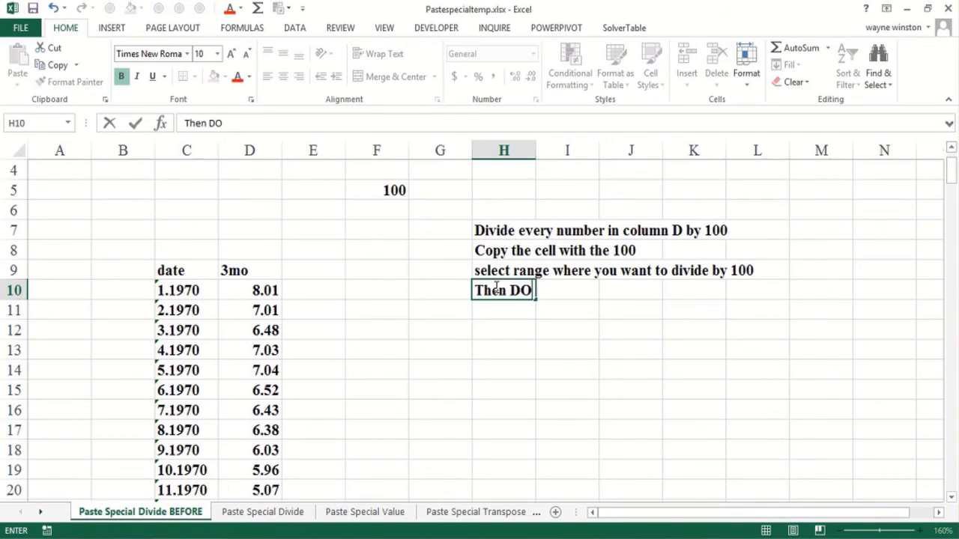
pyautogui.write(' Paste Spec')
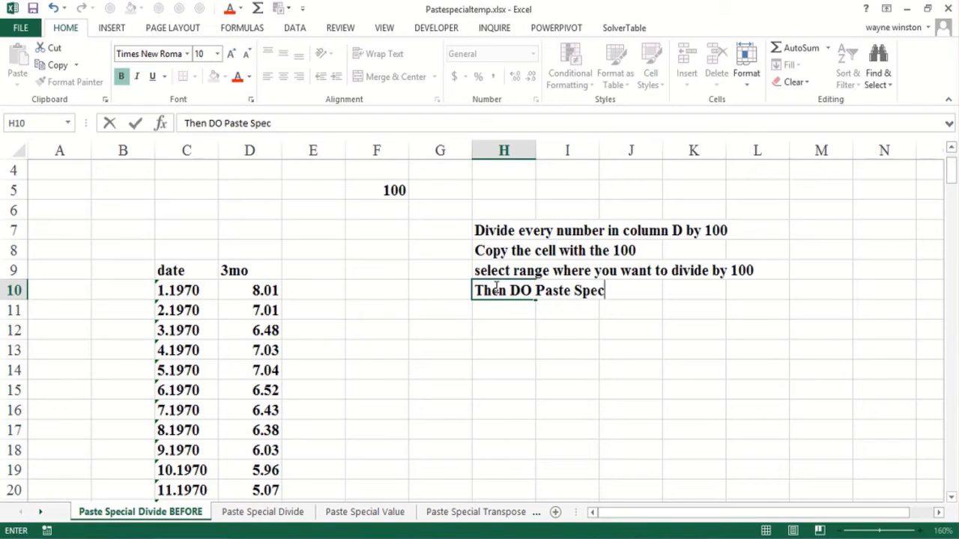
pyautogui.write('ial Divide')
pyautogui.press('Return')
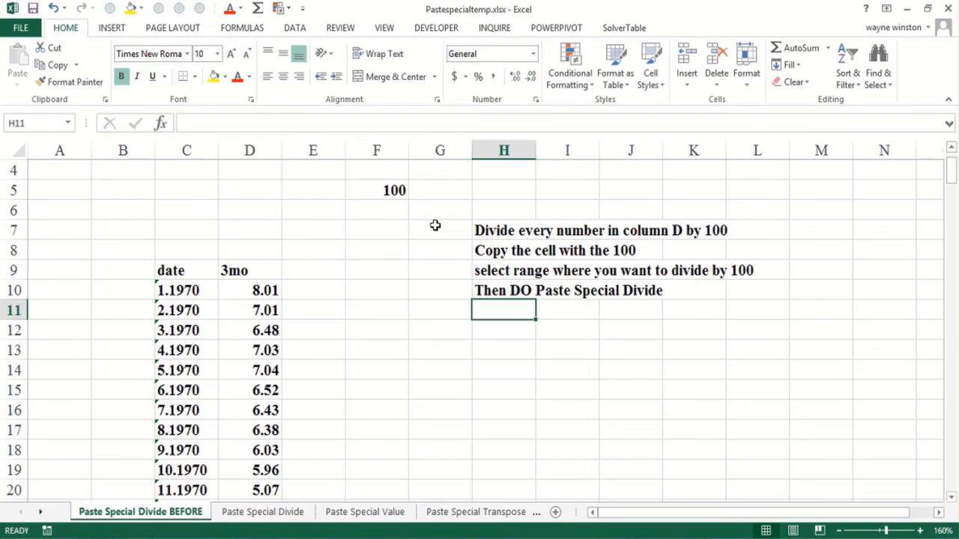
# Step: Copy the 100 in F5 and divide all 3mo rates in D10:D215 by it using Paste Special with the Divide operation
pyautogui.click(381, 189)
pyautogui.hotkey('ctrl', 'c')
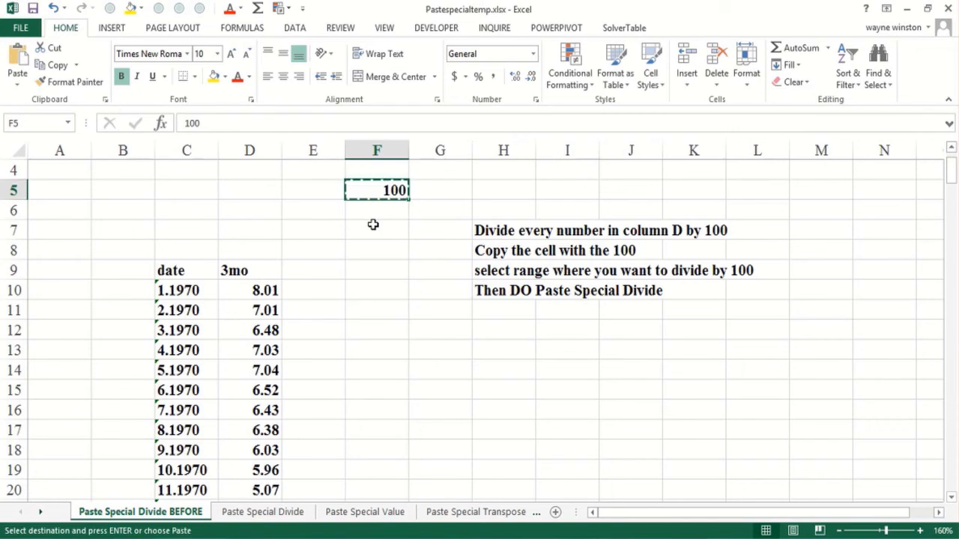
pyautogui.click(253, 292)
pyautogui.hotkey('ctrl', 'shift', 'Down')
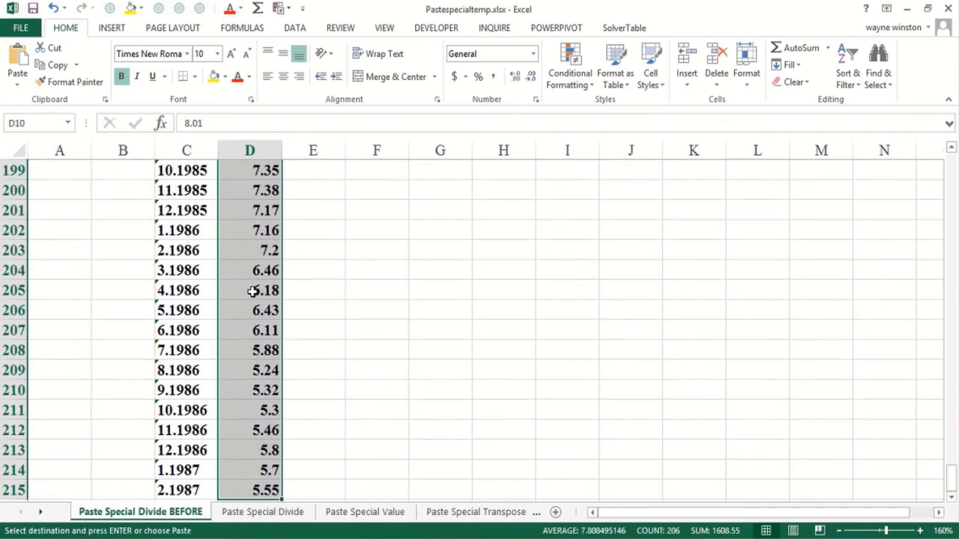
pyautogui.rightClick(250, 170)
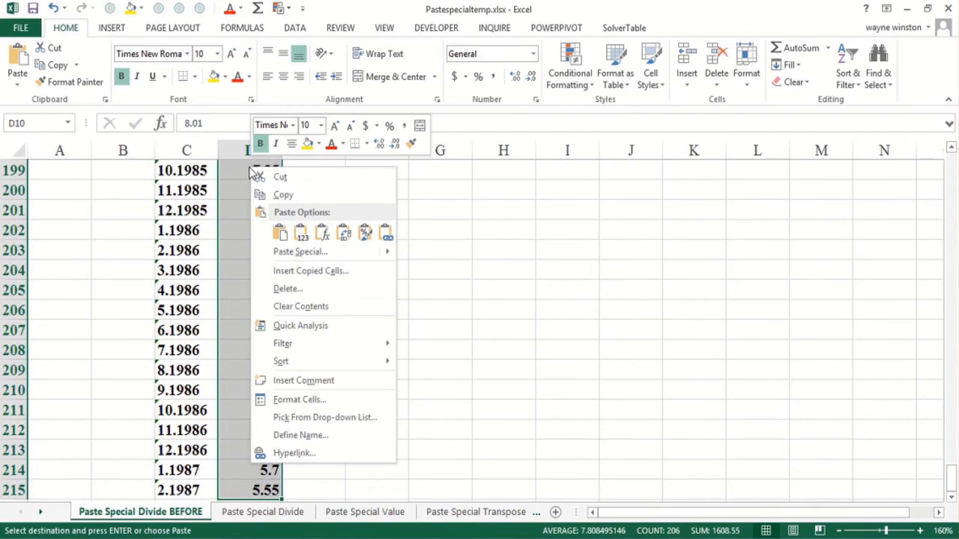
pyautogui.click(304, 252)
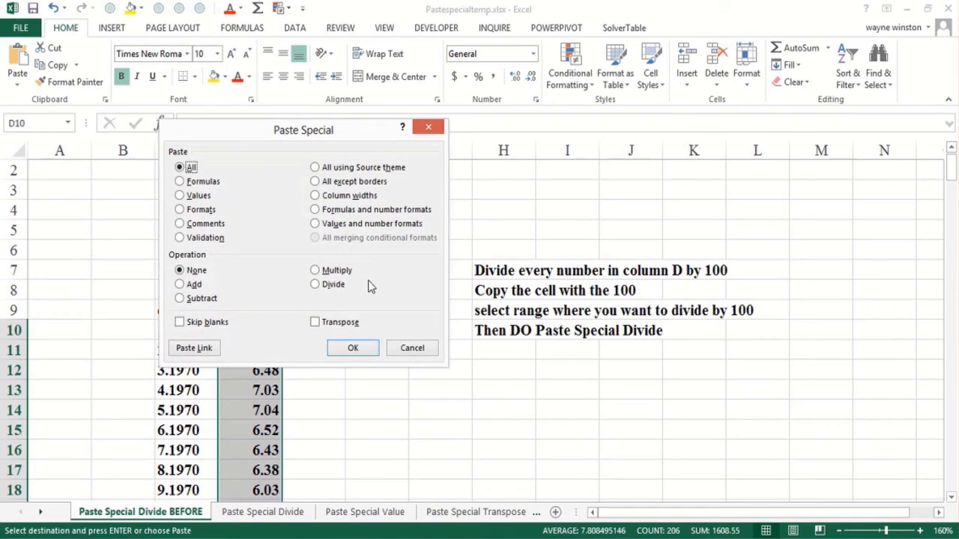
pyautogui.click(315, 285)
pyautogui.click(355, 347)
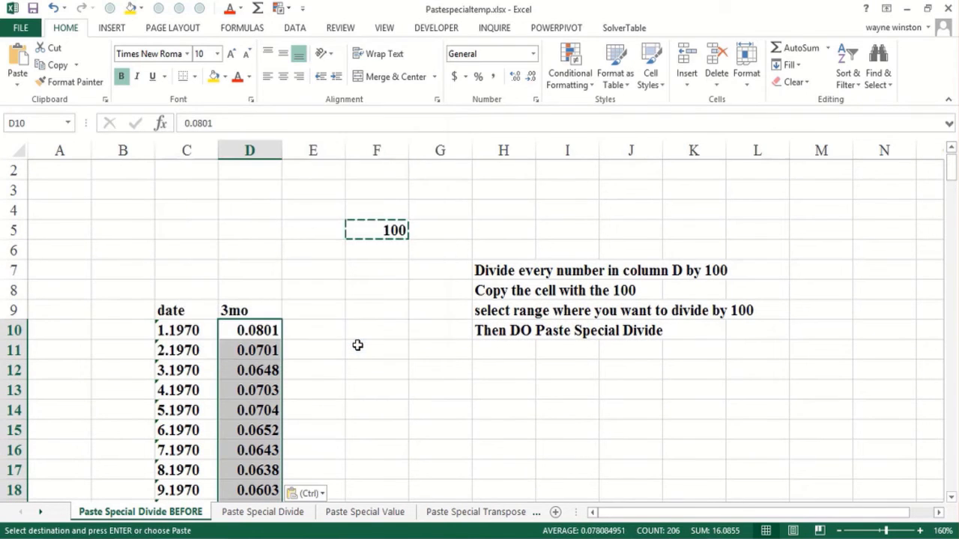
# Step: Deselect the divided rates and clear the copy marquee around F5
pyautogui.click(364, 345)
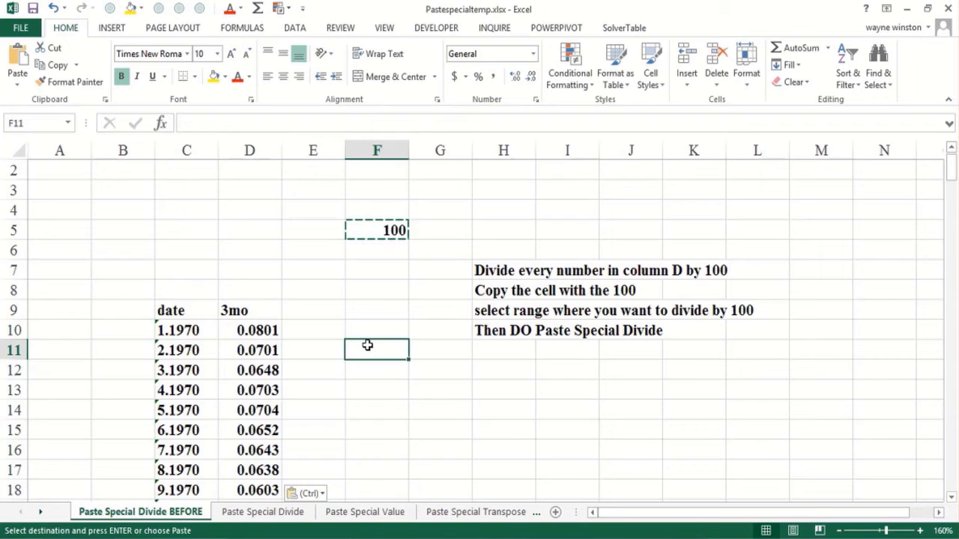
pyautogui.press('Escape')
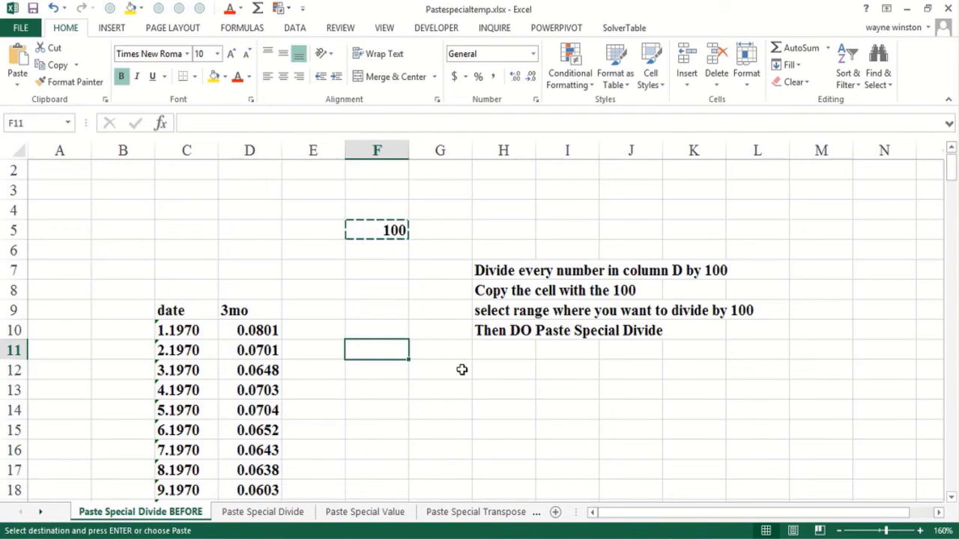
pyautogui.press('Escape')
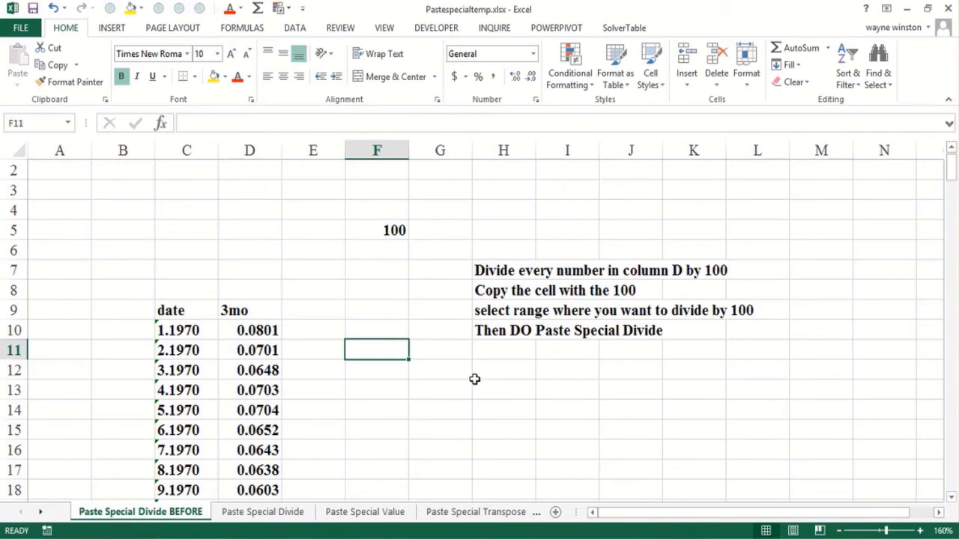
# Step: Enter the sample values 50, 80 and 90 in cells I13:I15
pyautogui.click(566, 399)
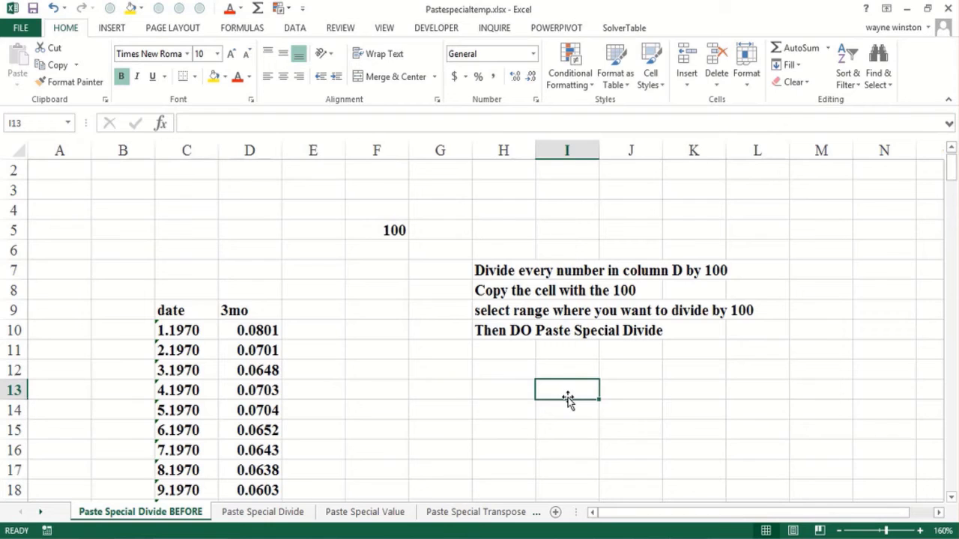
pyautogui.write('50')
pyautogui.press('Return')
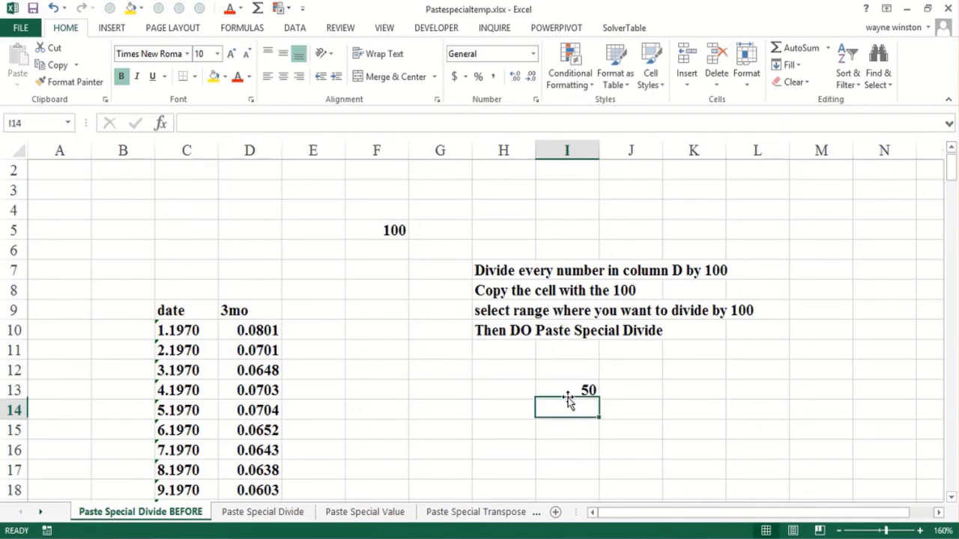
pyautogui.write('80')
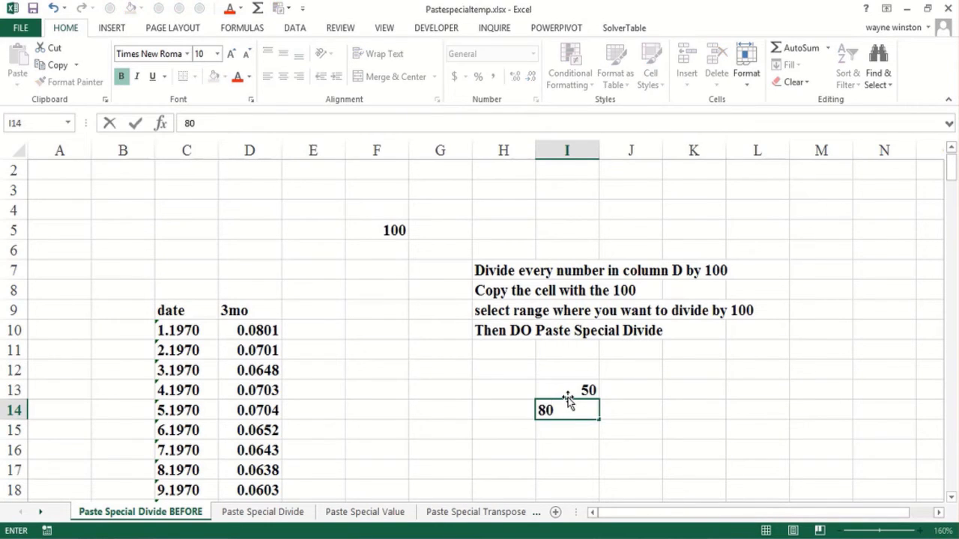
pyautogui.press('Return')
pyautogui.write('90')
pyautogui.press('Right')
# Step: Enter a second, separate set of sample values, 75, 85 and 110, in cells L15:L17
pyautogui.press('Right')
pyautogui.press('Right')
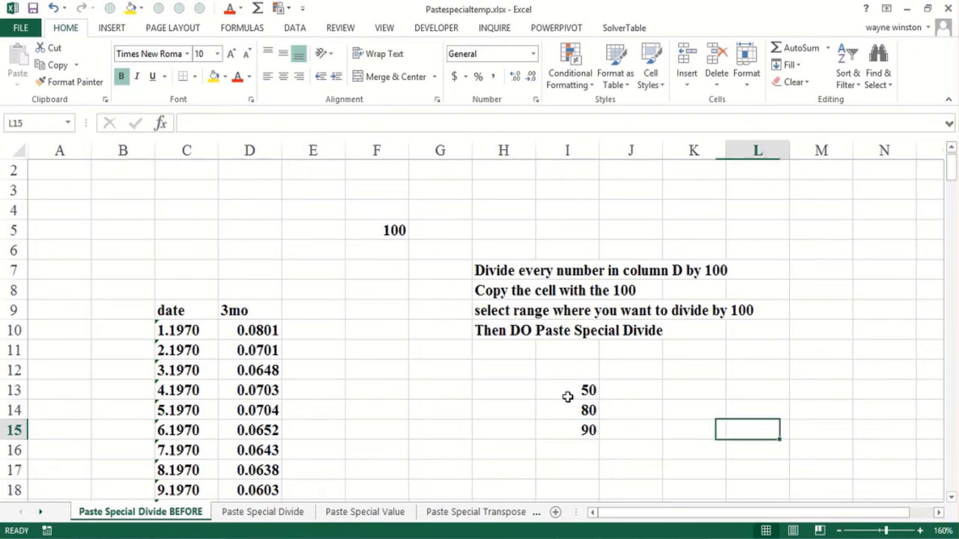
pyautogui.press('Right')
pyautogui.press('Right')
pyautogui.press('Left')
pyautogui.press('Left')
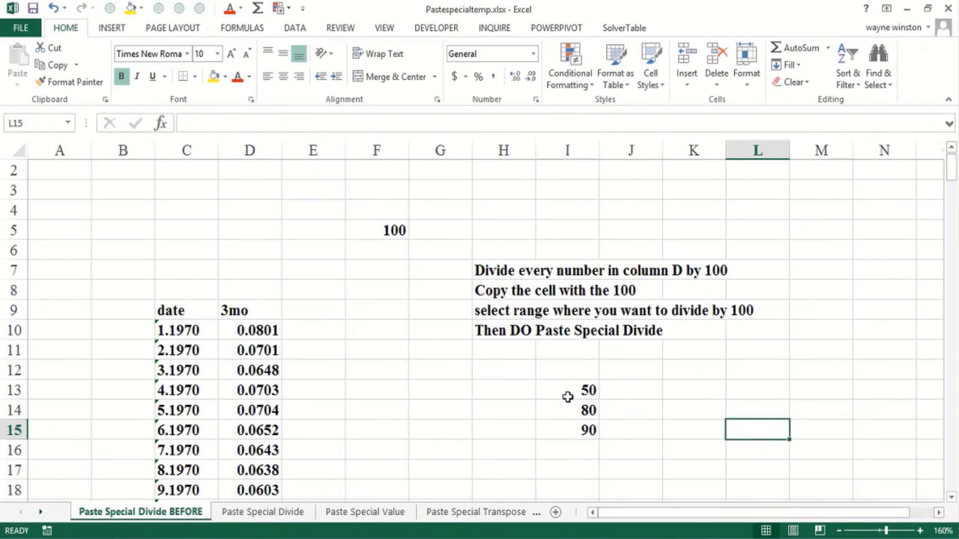
pyautogui.write('75')
pyautogui.press('Return')
pyautogui.press('Return')
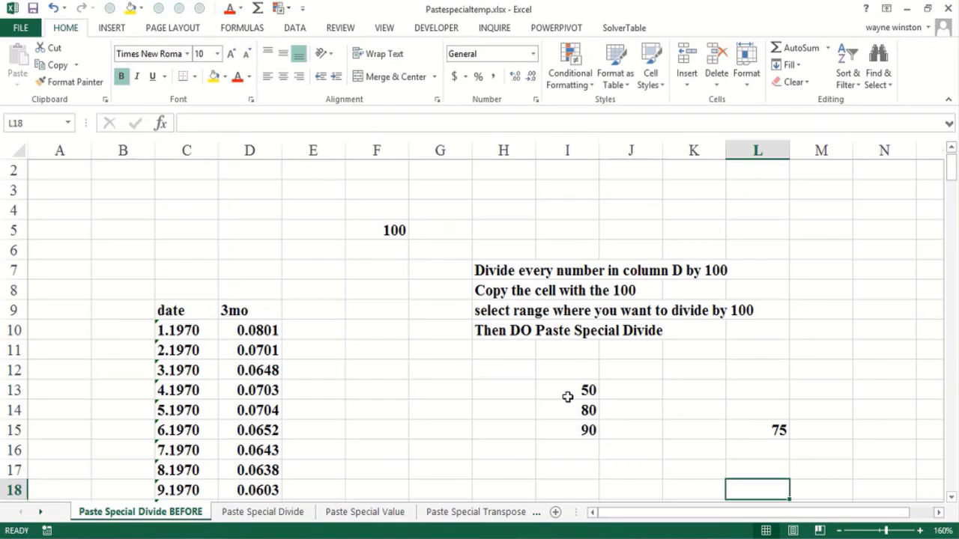
pyautogui.press('Up')
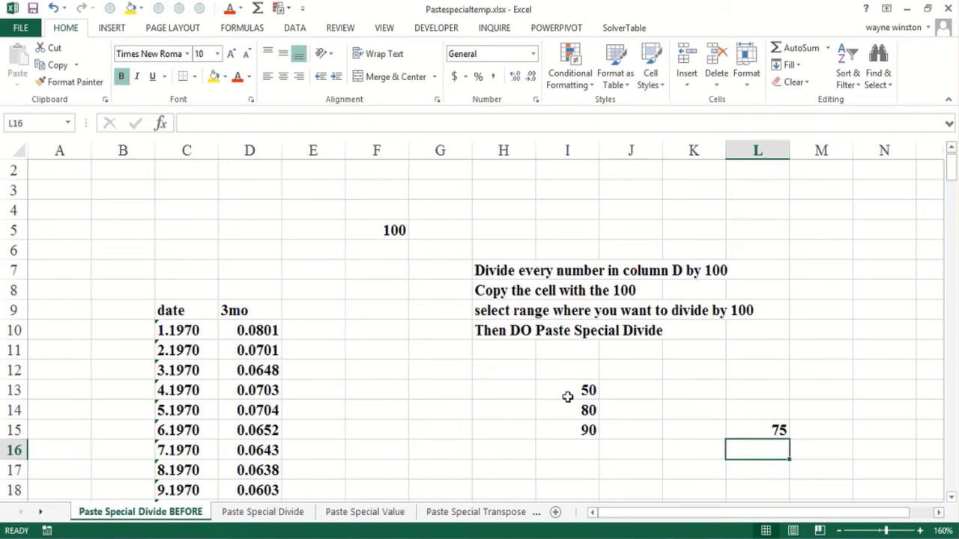
pyautogui.write('85')
pyautogui.press('Return')
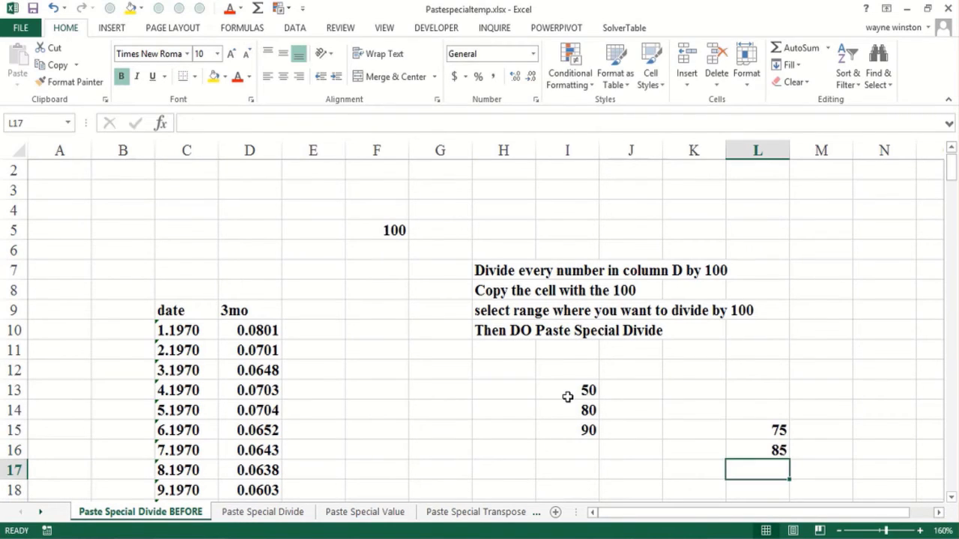
pyautogui.write('110')
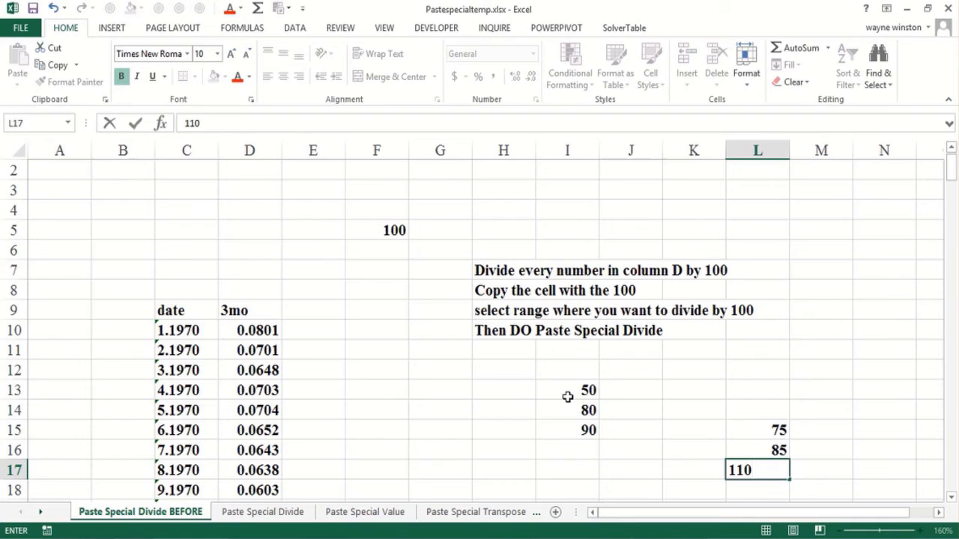
pyautogui.press('Return')
# Step: Copy the 100 in F5 and divide the non-adjacent ranges I13:I15 and L15:L17 by it together, using Paste Special with the Divide operation
pyautogui.click(375, 230)
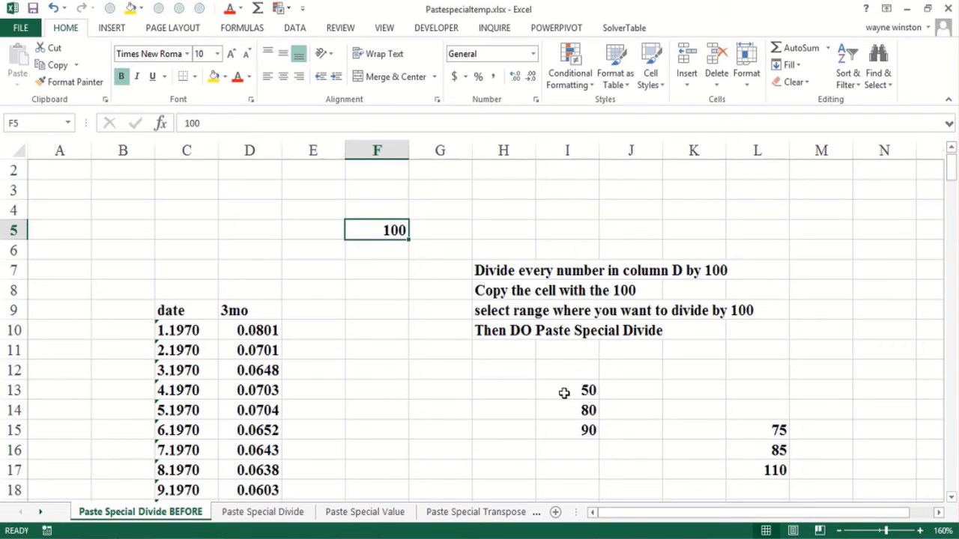
pyautogui.doubleClick(565, 395)
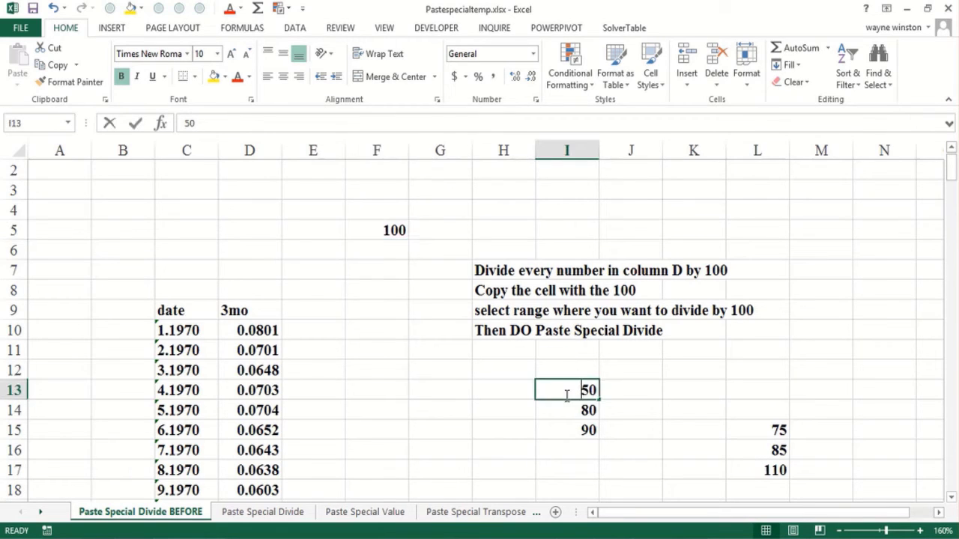
pyautogui.click(382, 227)
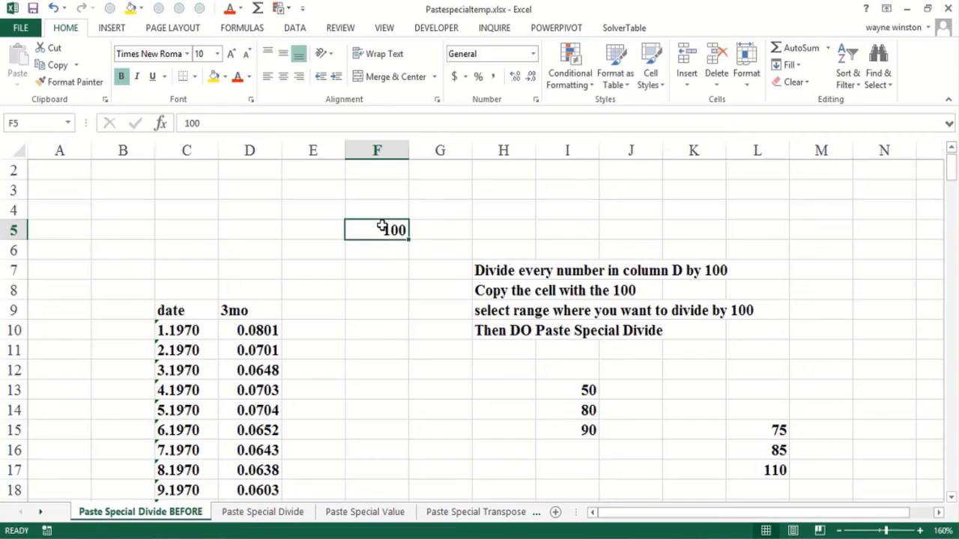
pyautogui.hotkey('ctrl', 'c')
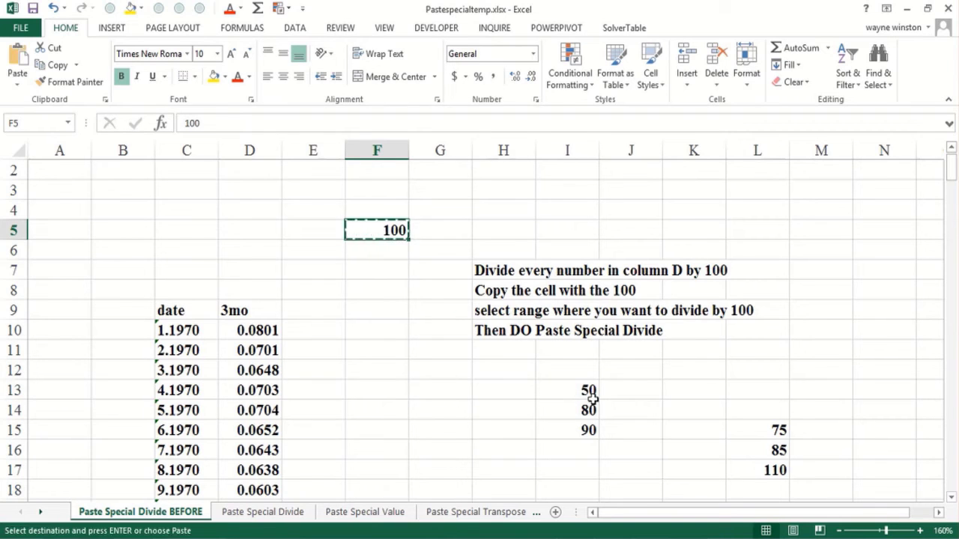
pyautogui.click(556, 396)
pyautogui.moveTo(557, 396); pyautogui.dragTo(563, 438)
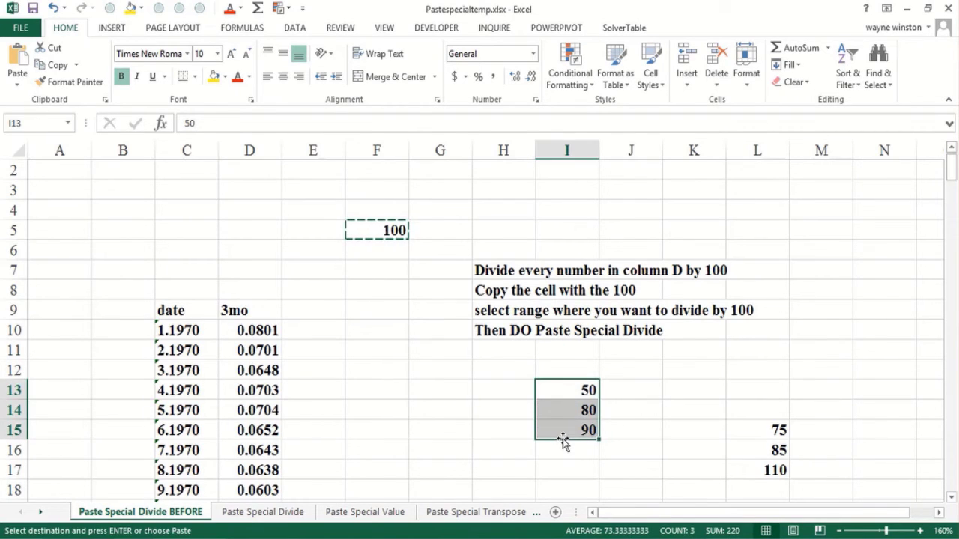
pyautogui.keyDown('ctrl'); pyautogui.moveTo(747, 432); pyautogui.dragTo(764, 476); pyautogui.keyUp('ctrl')
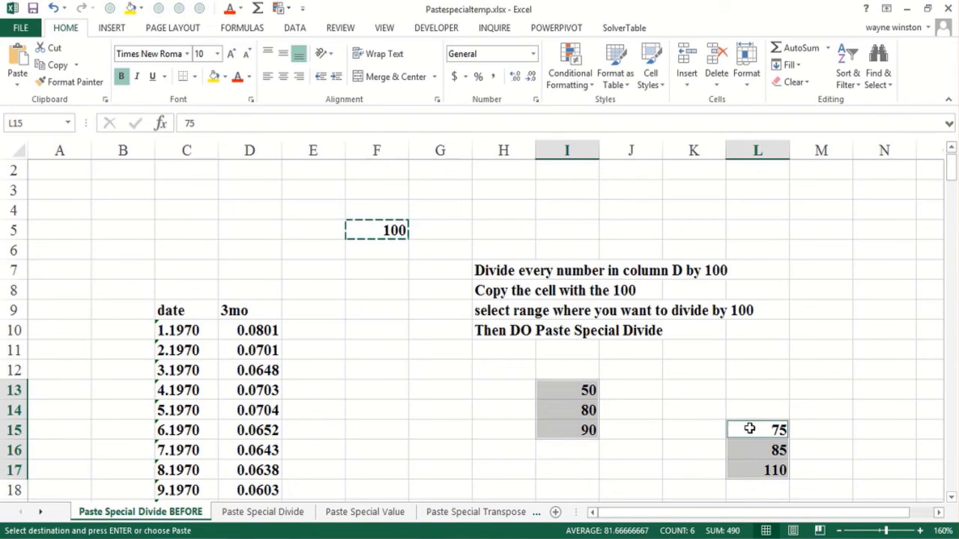
pyautogui.rightClick(749, 429)
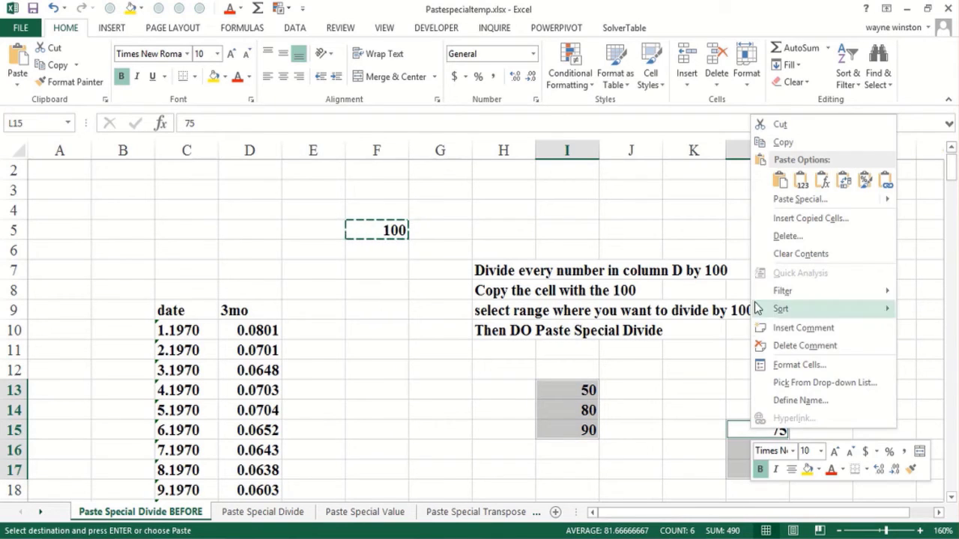
pyautogui.click(795, 199)
pyautogui.click(800, 233)
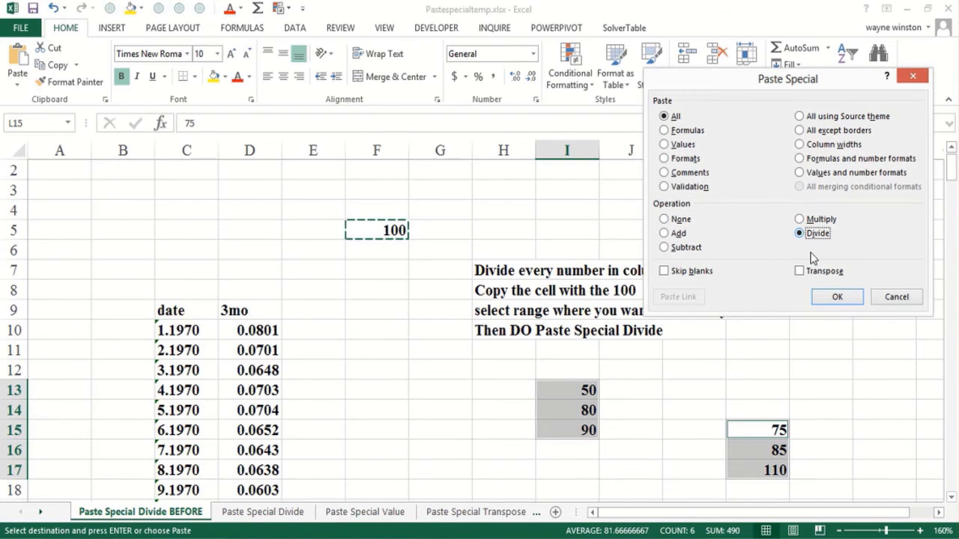
pyautogui.click(830, 295)
pyautogui.click(764, 343)
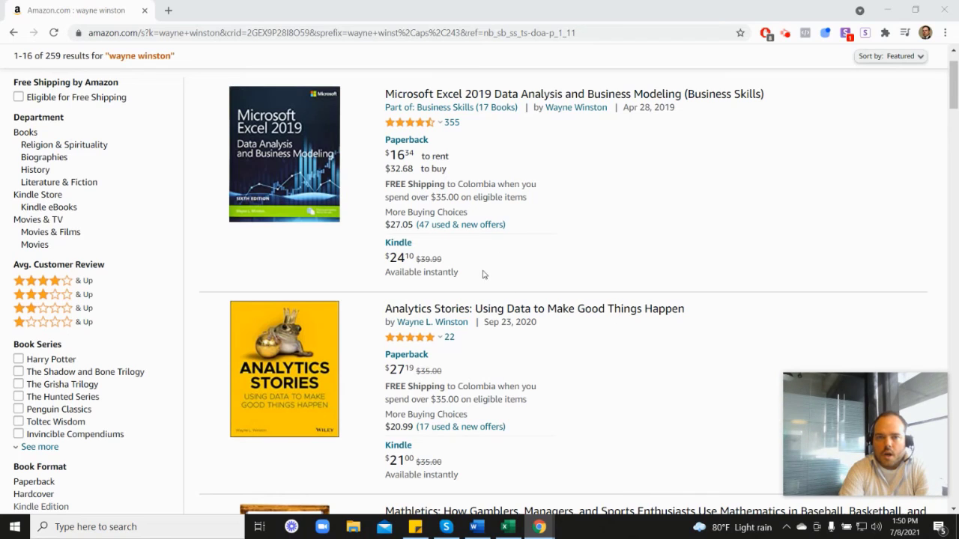
# Step: Look through the author's Excel and analytics books in the Amazon search results, including the customer ratings of Marketing Analytics
pyautogui.moveTo(411, 130)
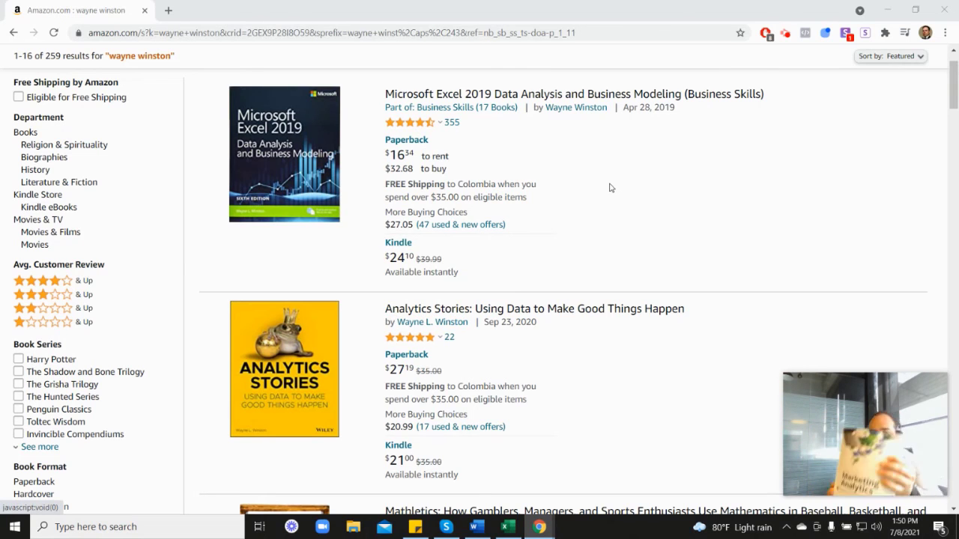
pyautogui.scroll(-8, 768, 293)
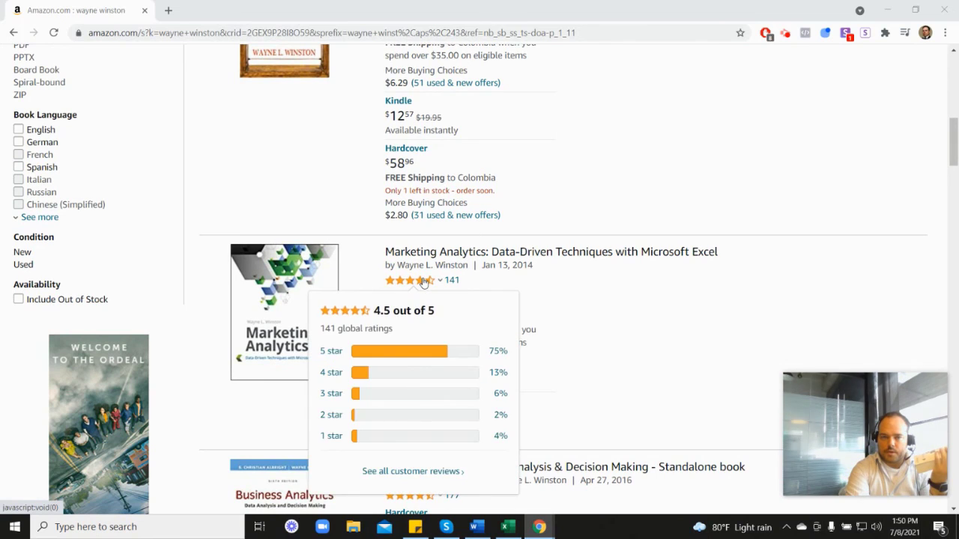
pyautogui.scroll(5, 558, 285)
pyautogui.scroll(1, 558, 284)
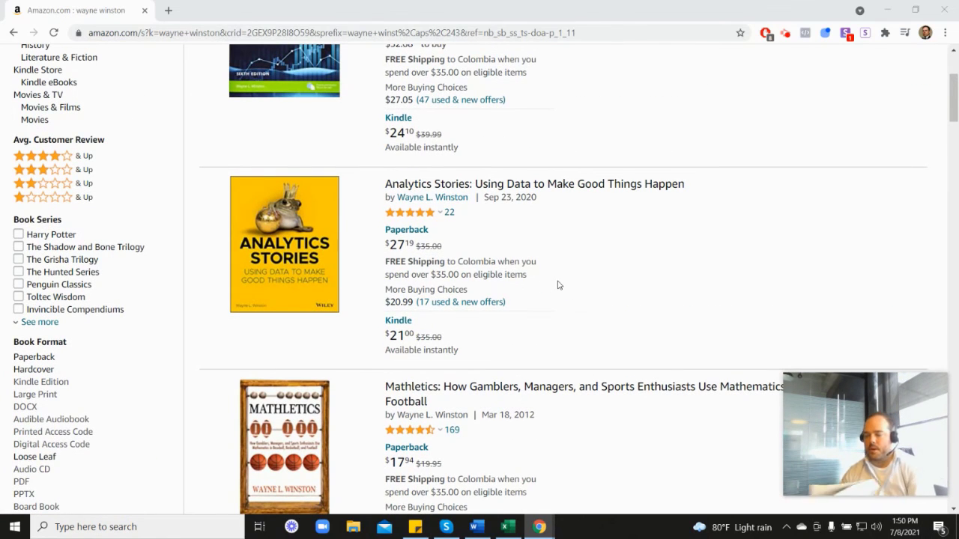